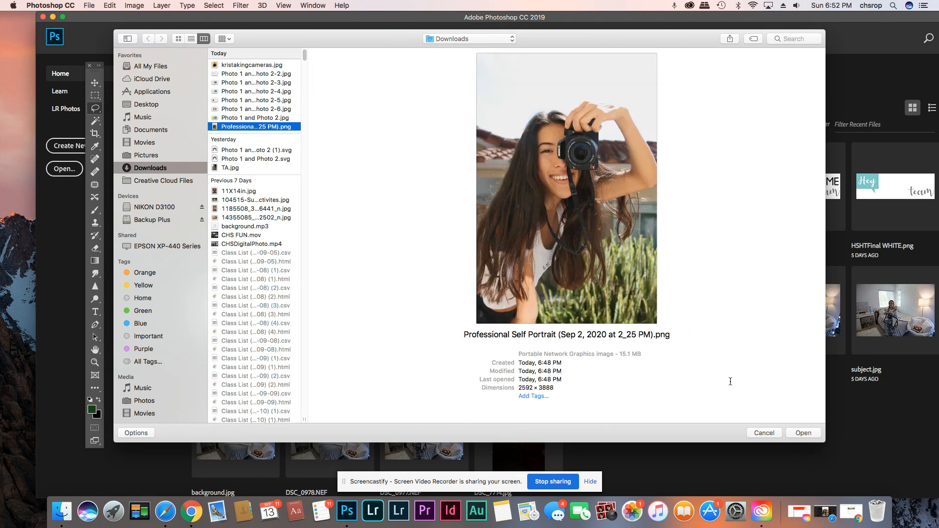
Open the Professional Self Portrait PNG from Downloads and convert its Background into an unlocked layer named Layer 0.
click(801, 433)
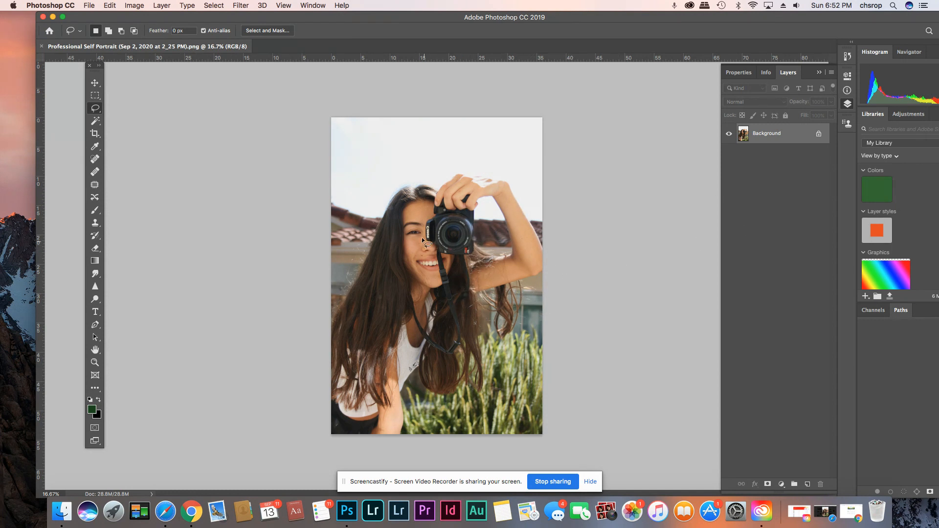
double_click(794, 139)
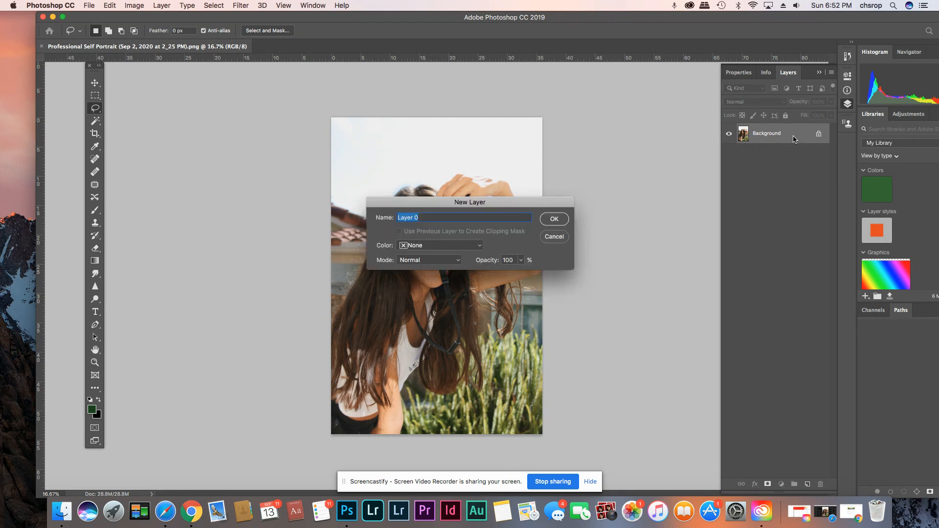
click(564, 220)
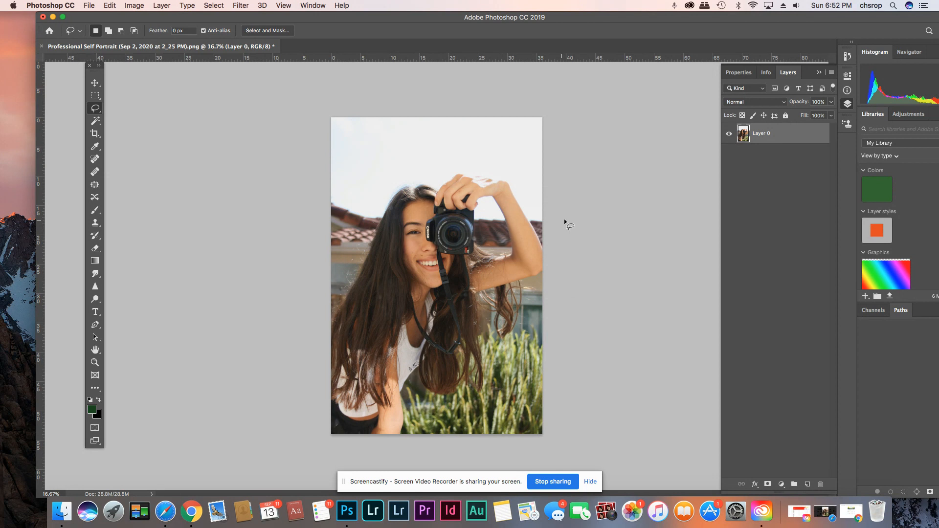
Duplicate Layer 0 as Layer 0 copy and hide the original layer.
click(832, 72)
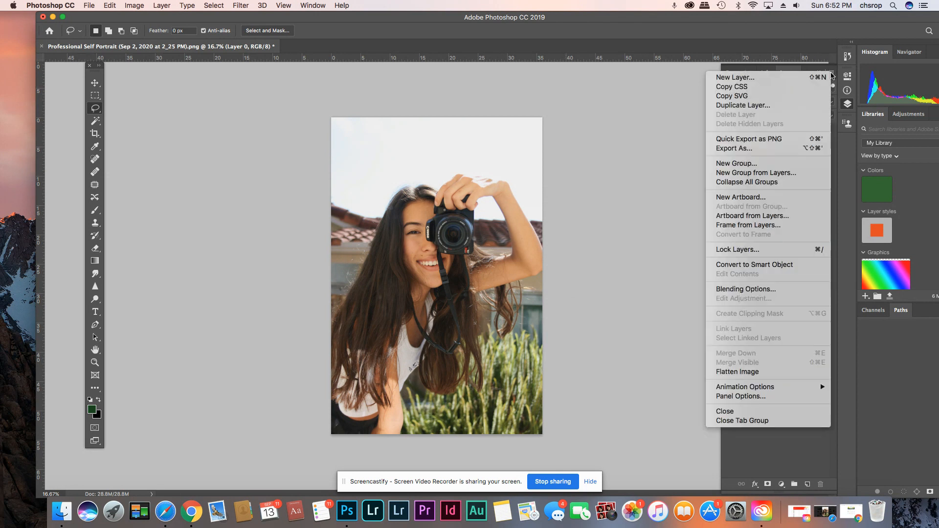
click(800, 105)
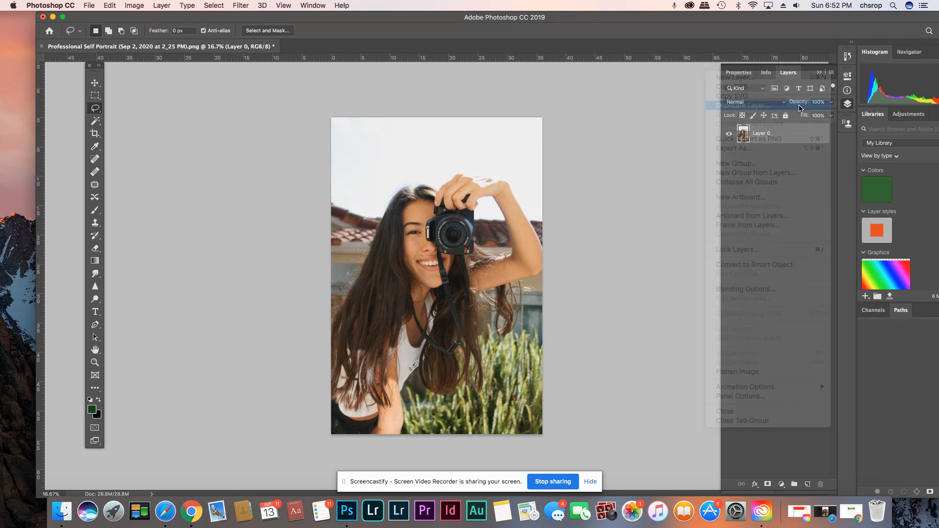
click(562, 210)
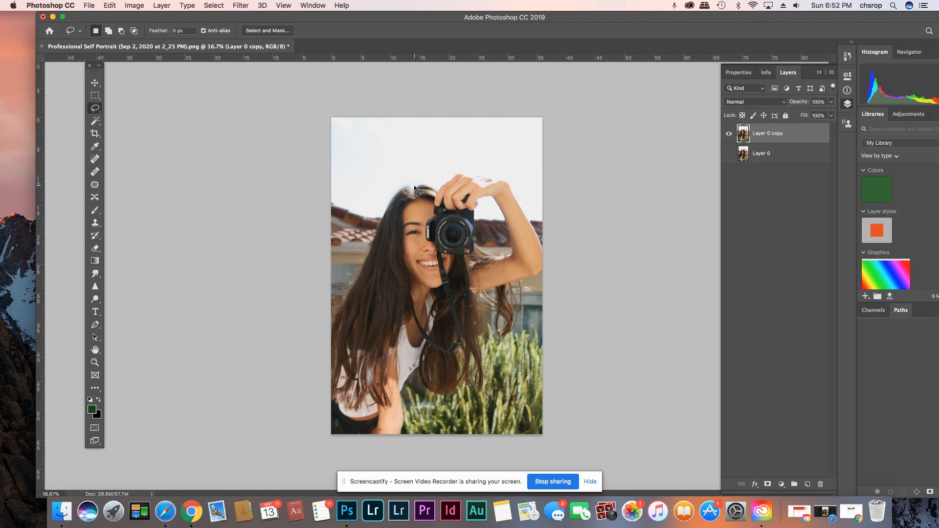
Lasso a freehand patch of sky and roof beside the woman's head on Layer 0 copy, delete it and deselect.
mouse_move(365, 180)
mouse_down()
mouse_move(342, 217)
mouse_move(360, 224)
mouse_move(414, 189)
mouse_up()
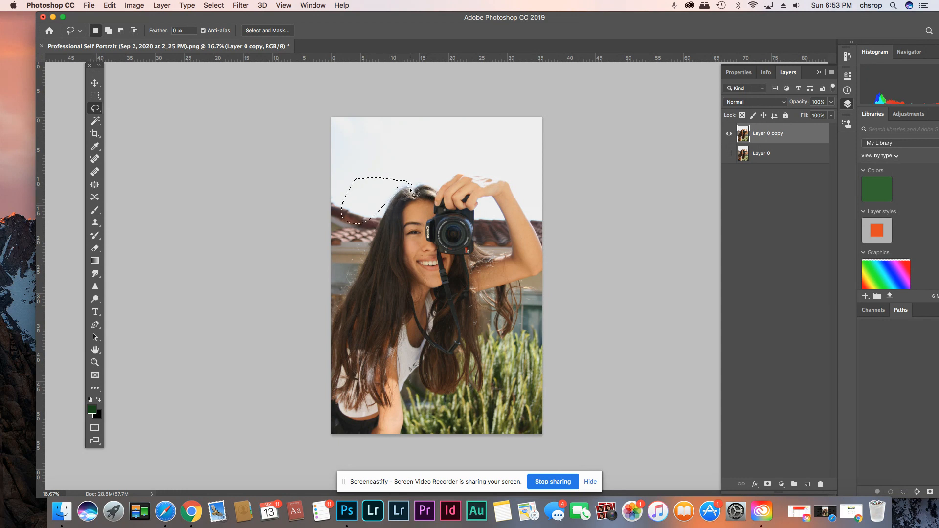
key(Delete)
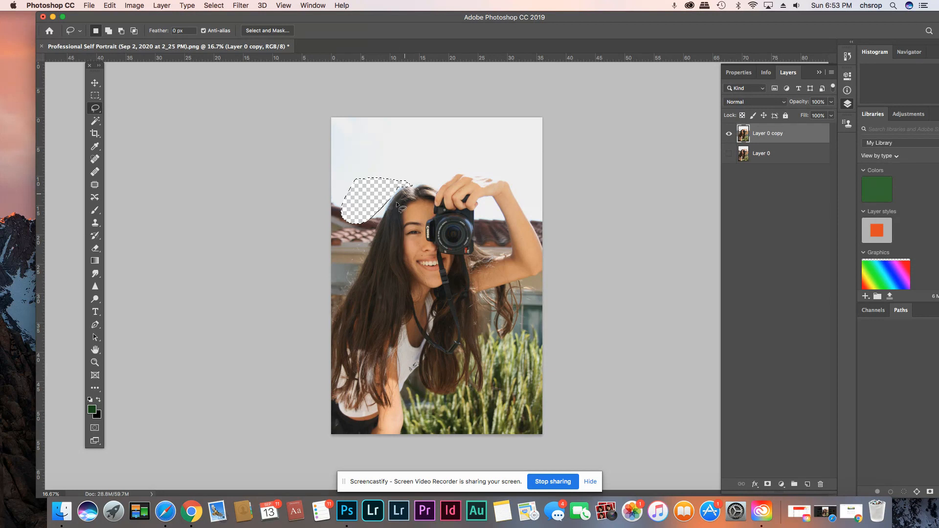
key(super+d)
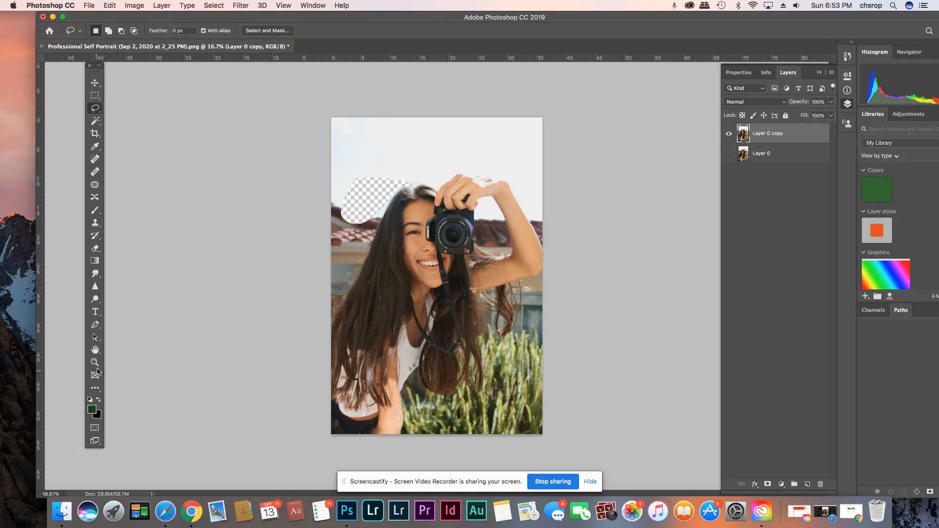
Examine the woman's face, hair edges and the cleared background patch at several zoom levels, ending at 33.3%.
click(96, 365)
double_click(96, 365)
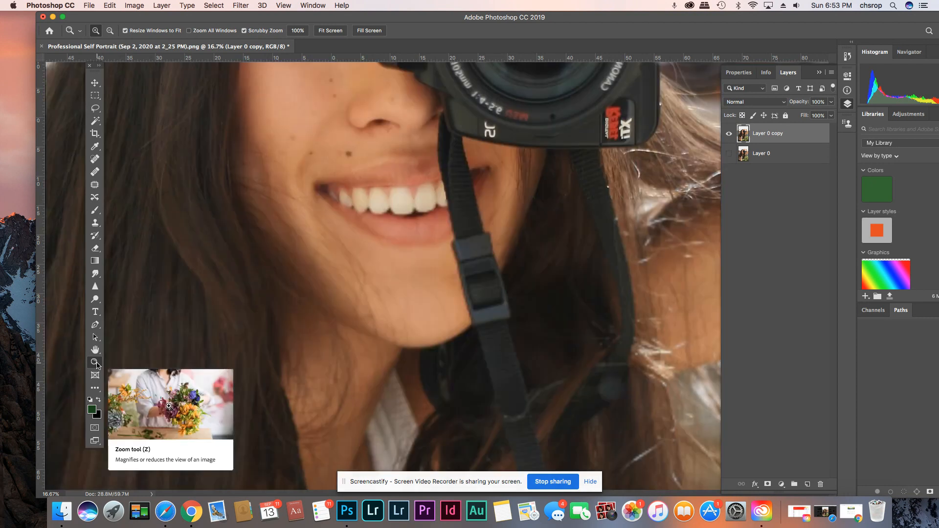
scroll(207, 277, down, 5)
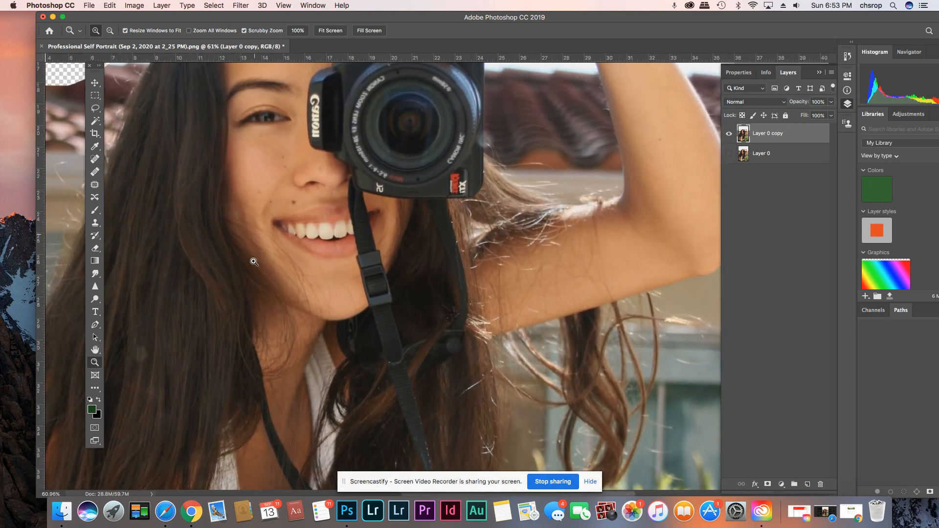
scroll(268, 342, up, 5)
click(272, 344)
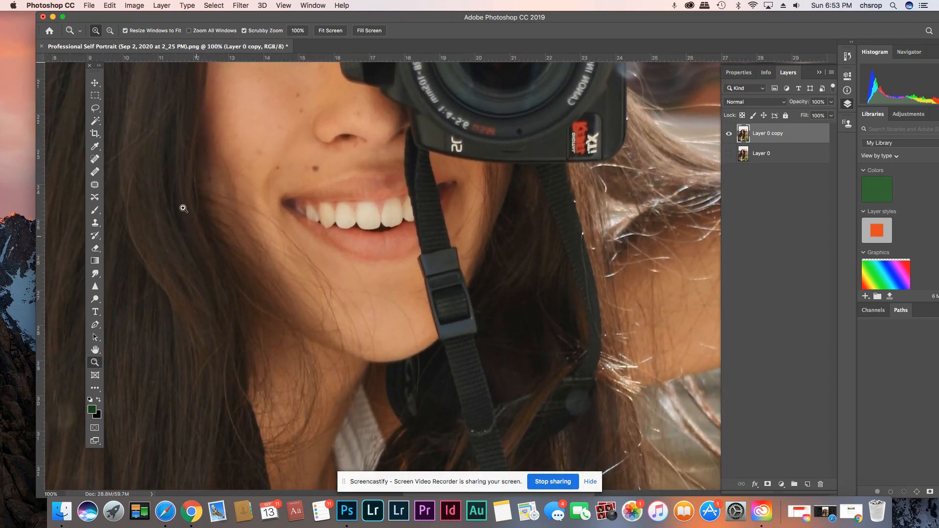
click(110, 32)
click(187, 206)
click(202, 224)
click(202, 224)
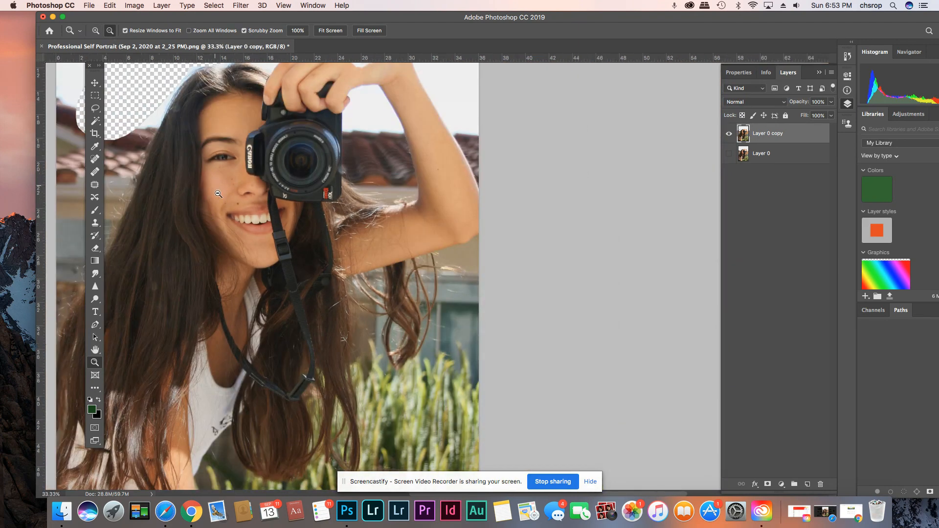
drag(216, 187, 298, 356)
click(253, 310)
click(95, 31)
alt+click(339, 139)
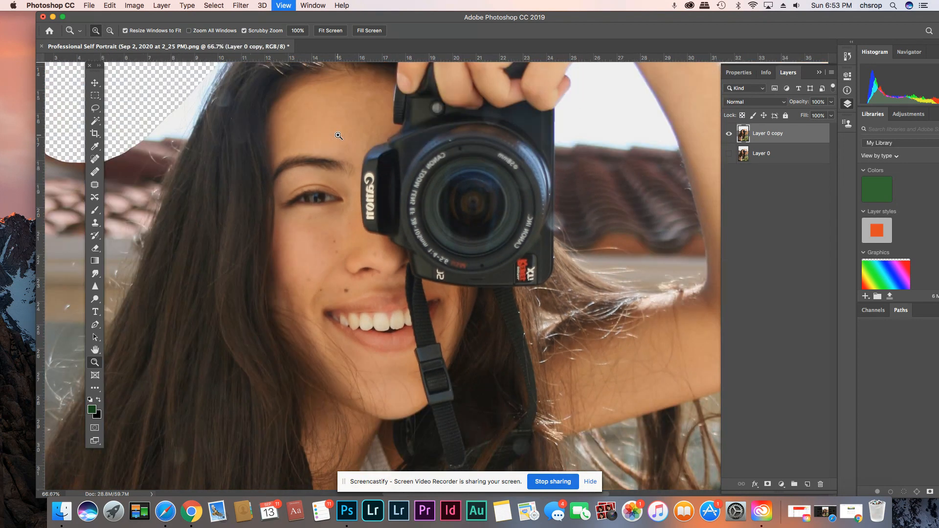
alt+click(336, 137)
alt+click(339, 135)
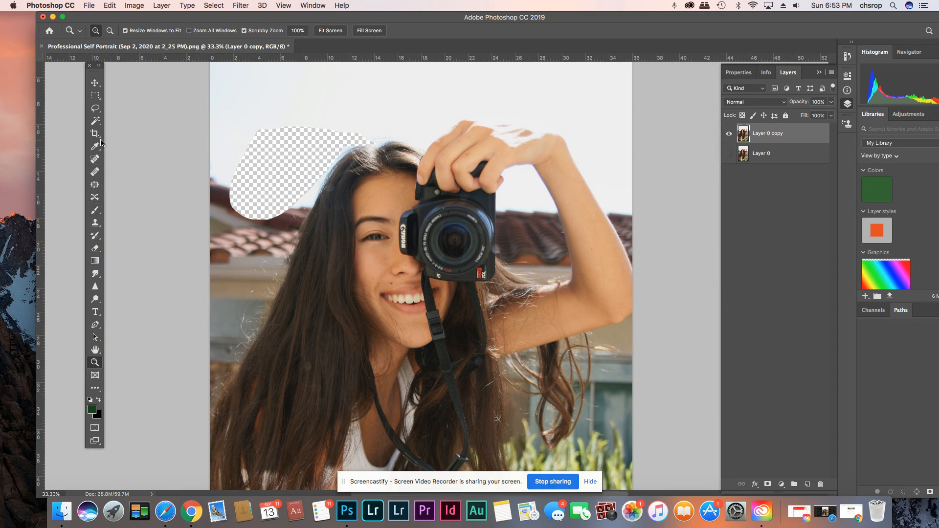
Choose the Eraser with a 71 px brush and set its flow to 100%.
click(94, 248)
right_click(225, 220)
click(299, 239)
click(282, 209)
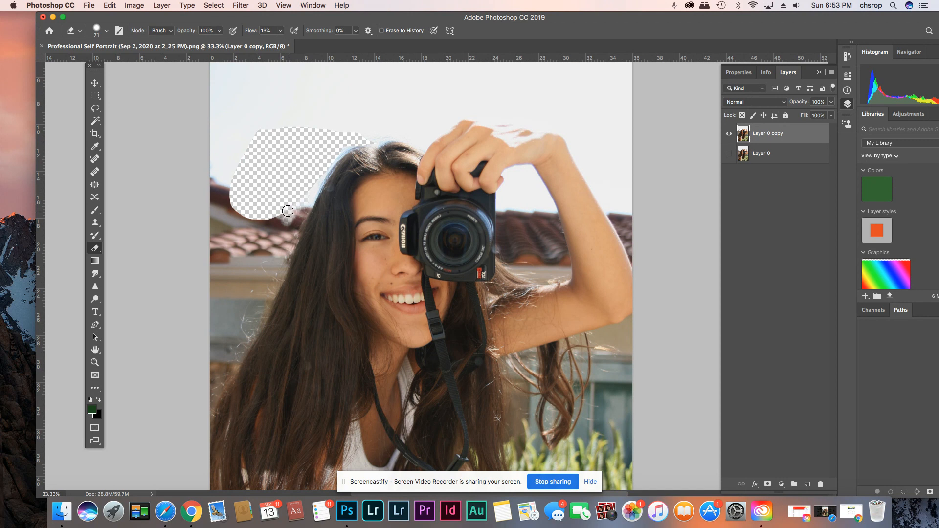
drag(281, 32, 334, 53)
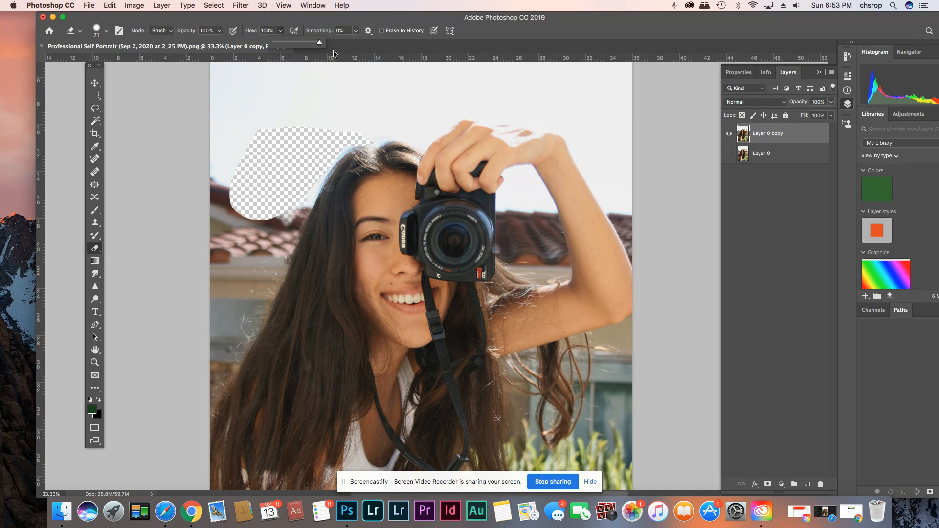
Soften the eraser brush and erase strokes of the roof and wall below the cleared patch beside the hair.
mouse_move(303, 194)
mouse_down()
mouse_move(286, 221)
mouse_move(306, 194)
mouse_up()
right_click(309, 193)
drag(387, 239, 331, 234)
key(Return)
drag(253, 221, 242, 287)
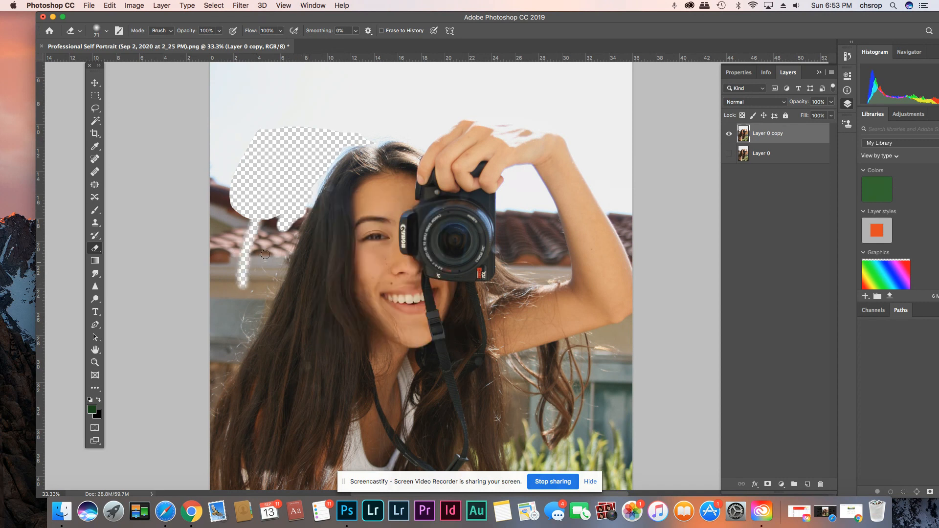
mouse_move(254, 240)
mouse_down()
mouse_move(264, 259)
mouse_move(288, 230)
mouse_move(283, 247)
mouse_up()
Set the 71 px eraser to 100% hardness and erase more background up to the edge of the hair.
right_click(284, 244)
key(Return)
mouse_move(266, 215)
mouse_down()
mouse_move(278, 238)
mouse_move(269, 282)
mouse_move(285, 251)
mouse_up()
right_click(277, 257)
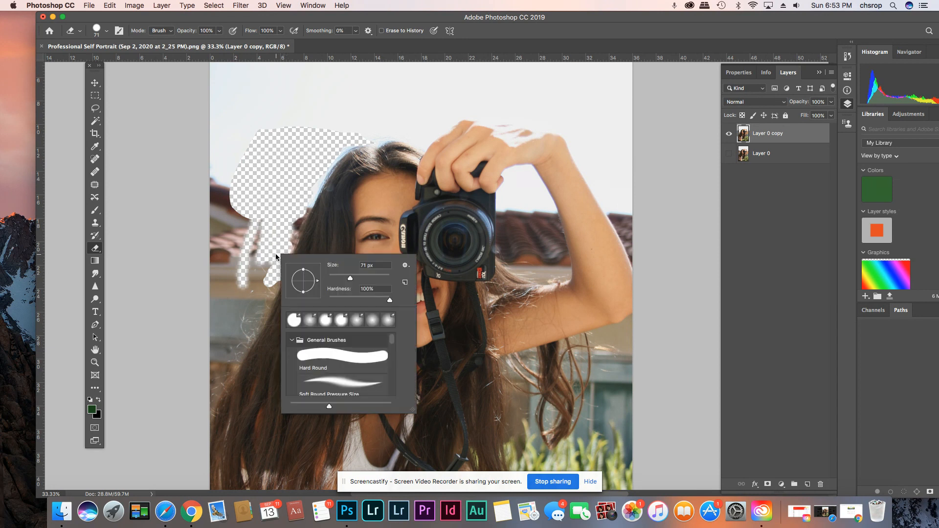
key(Return)
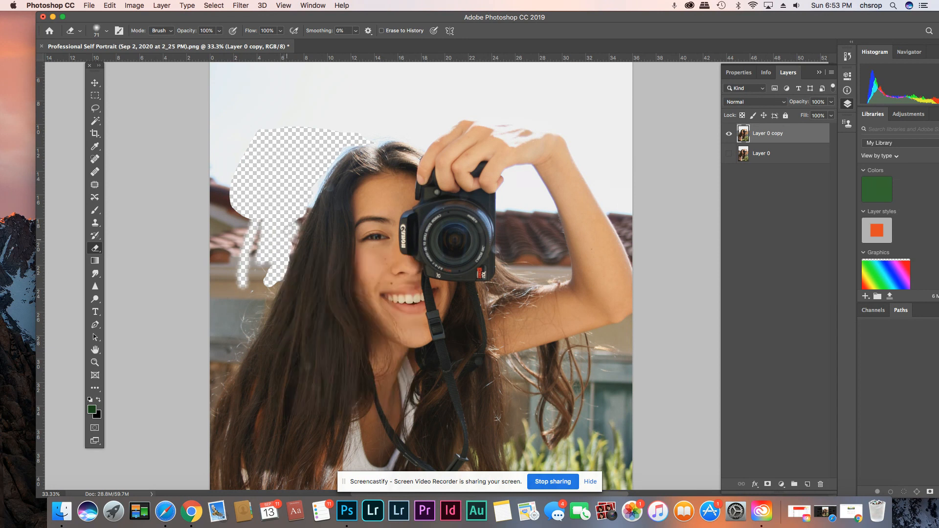
drag(287, 251, 300, 217)
Lasso the leftover bit of roof against the hair's outer edge and delete it.
key(super+plus)
key(super+plus)
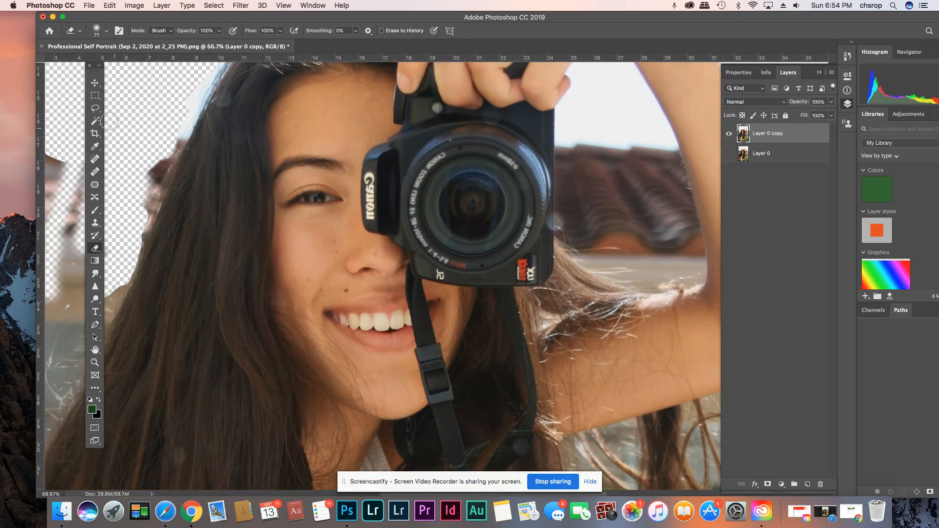
click(94, 108)
mouse_move(179, 141)
mouse_down()
mouse_move(156, 205)
mouse_move(133, 218)
mouse_up()
drag(155, 143, 178, 132)
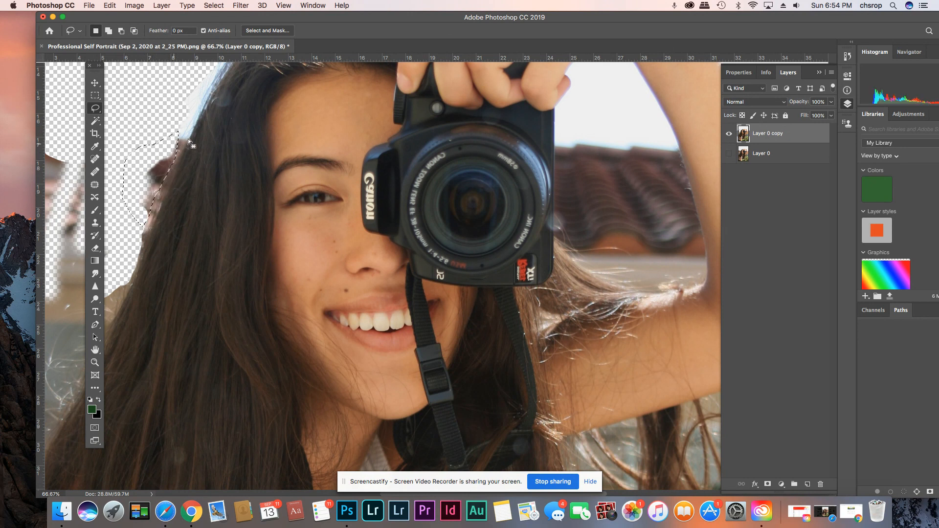
key(Delete)
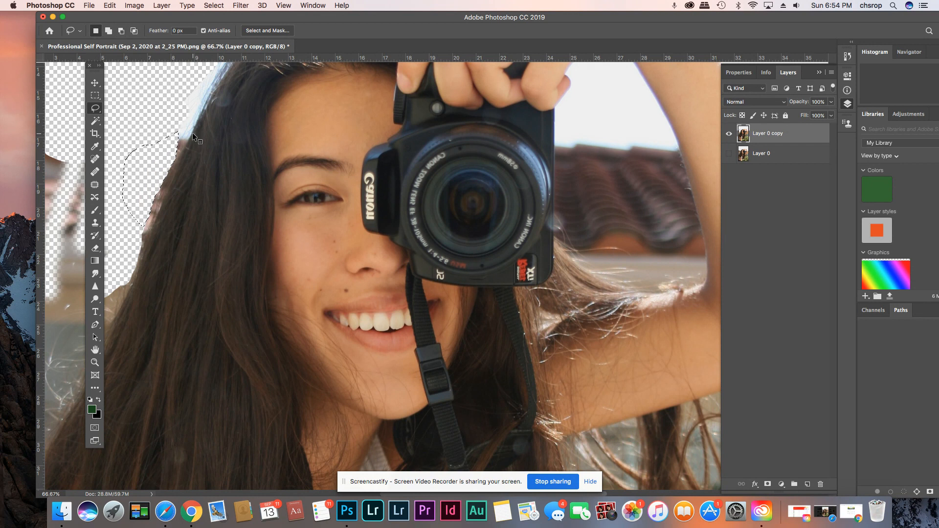
Outline the cleared area and its ragged borders beside the hair with a Polygonal Lasso selection.
key(super+minus)
key(super+minus)
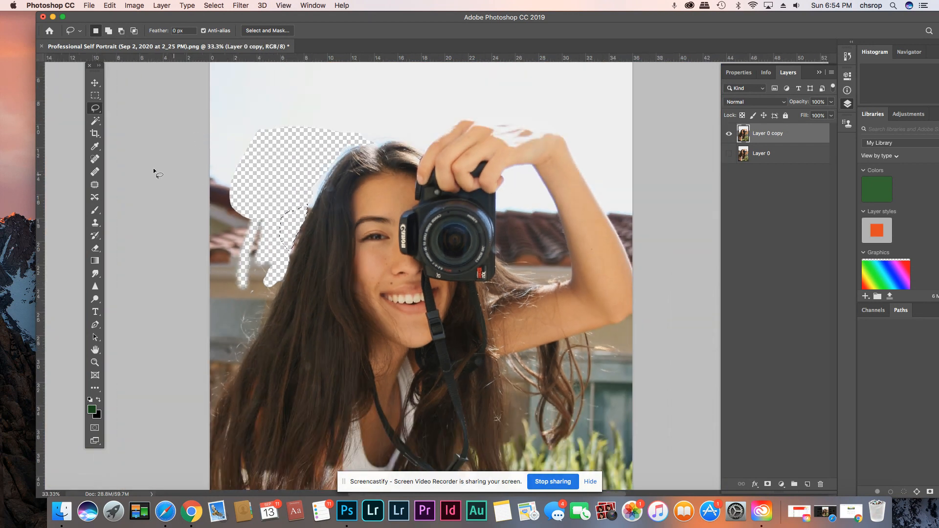
right_click(95, 108)
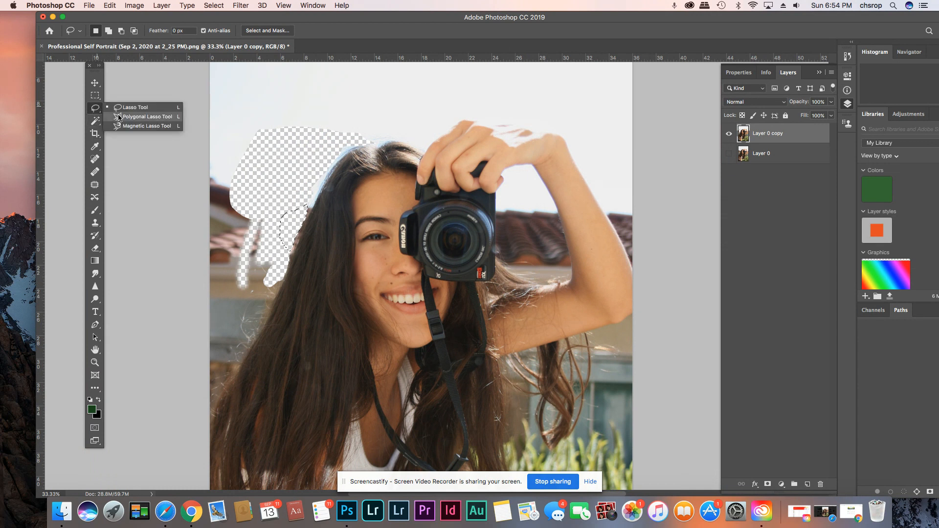
click(117, 117)
click(328, 176)
click(296, 235)
click(228, 257)
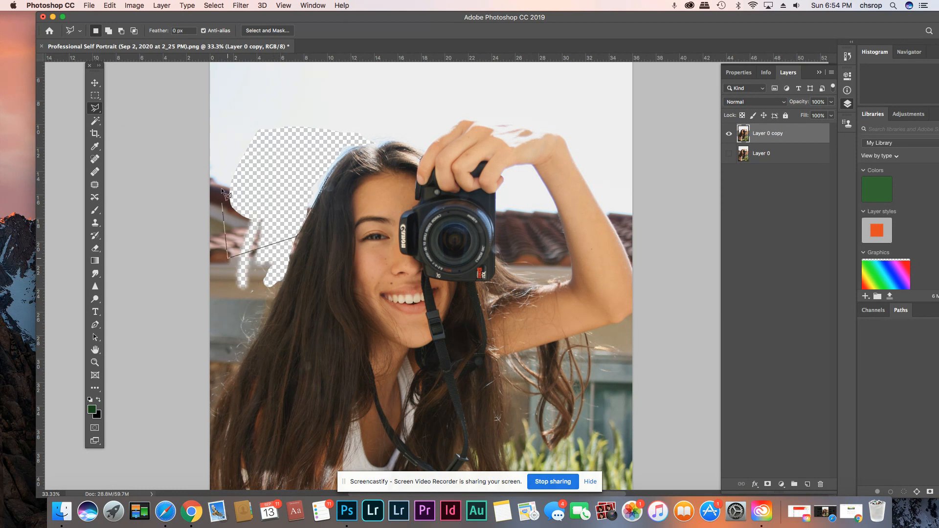
click(234, 121)
click(361, 131)
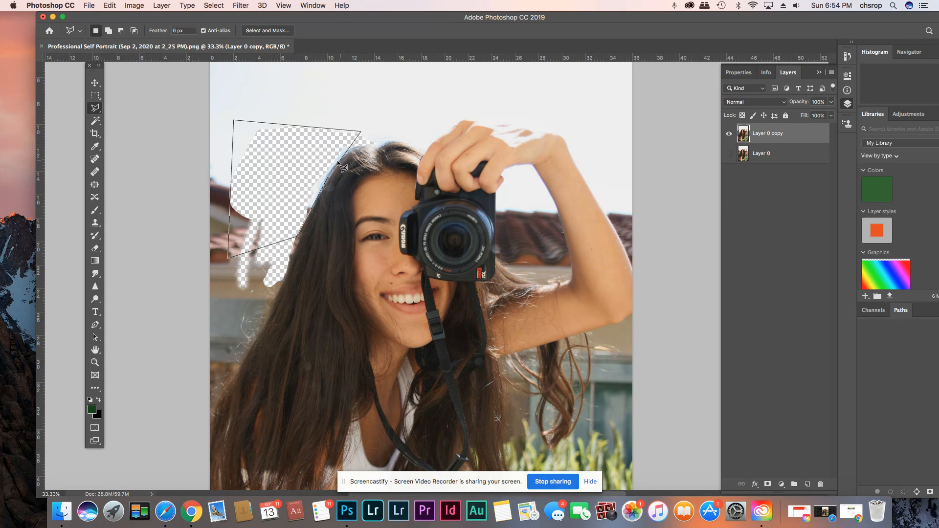
key(Escape)
click(326, 180)
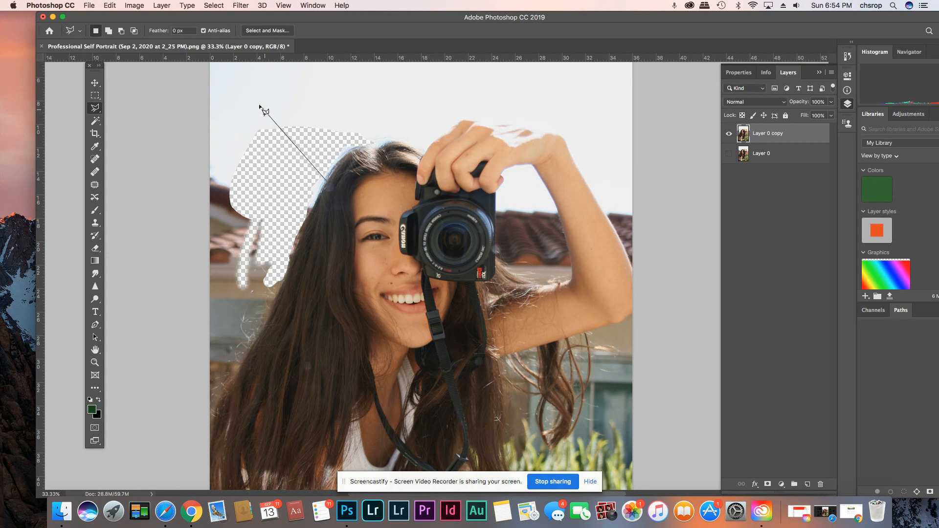
double_click(253, 101)
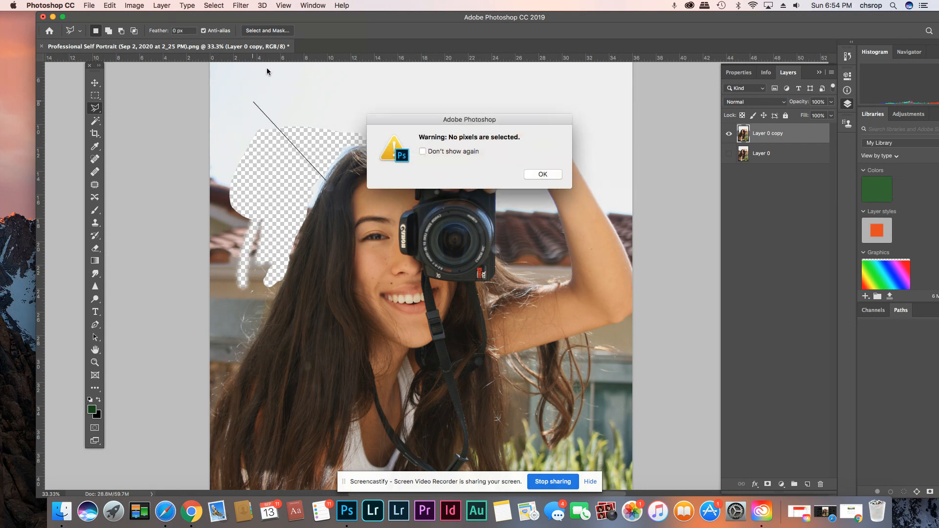
click(527, 176)
Restore the polygonal selection beside the hair with Reselect, delete its contents and deselect.
click(214, 6)
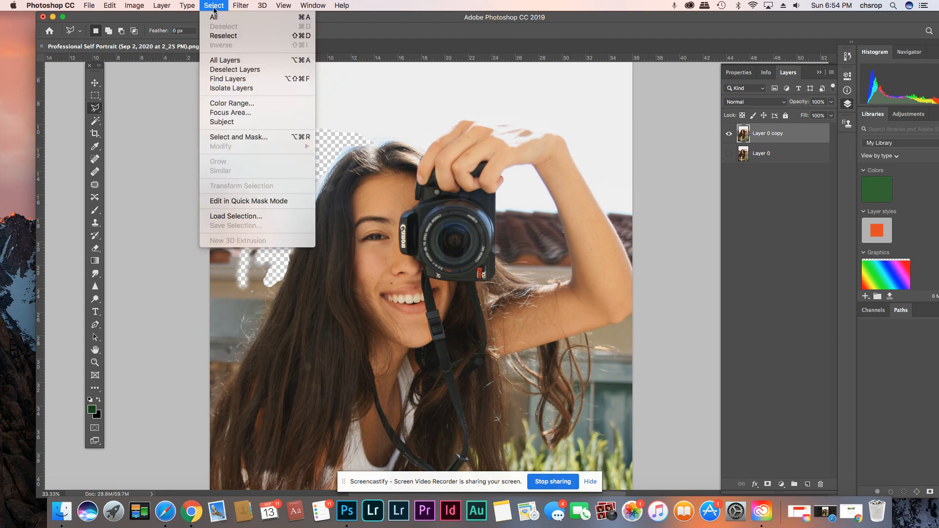
click(225, 34)
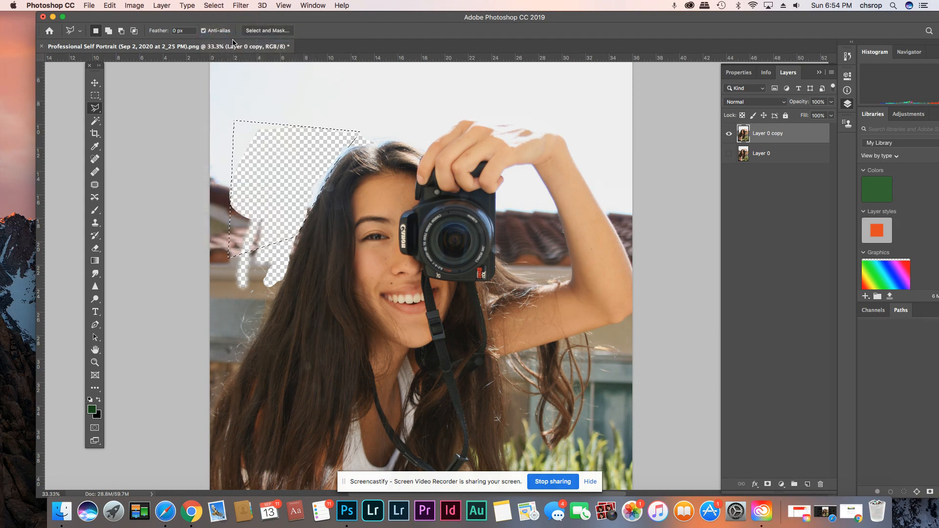
key(Delete)
key(super+d)
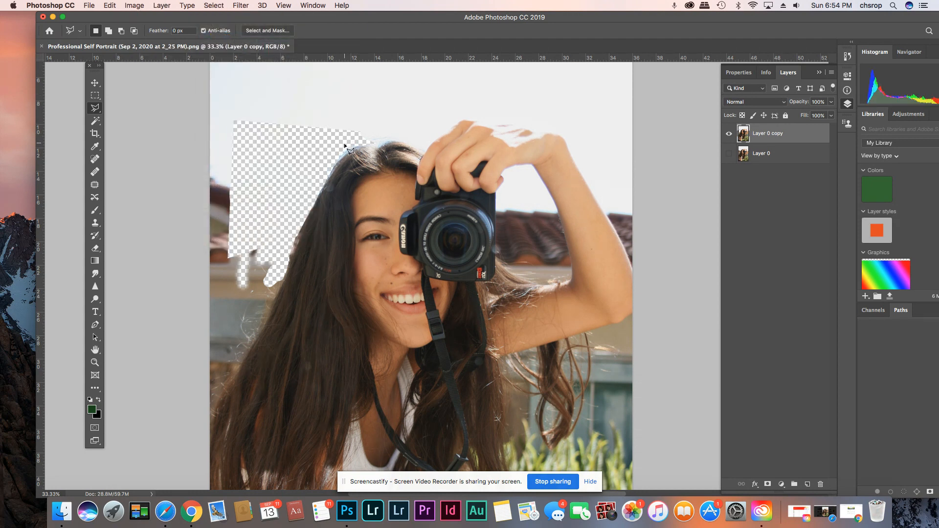
Select the background from above the head down along the hair to the photo's edge with the Polygonal Lasso and delete it.
click(365, 143)
click(512, 81)
click(186, 85)
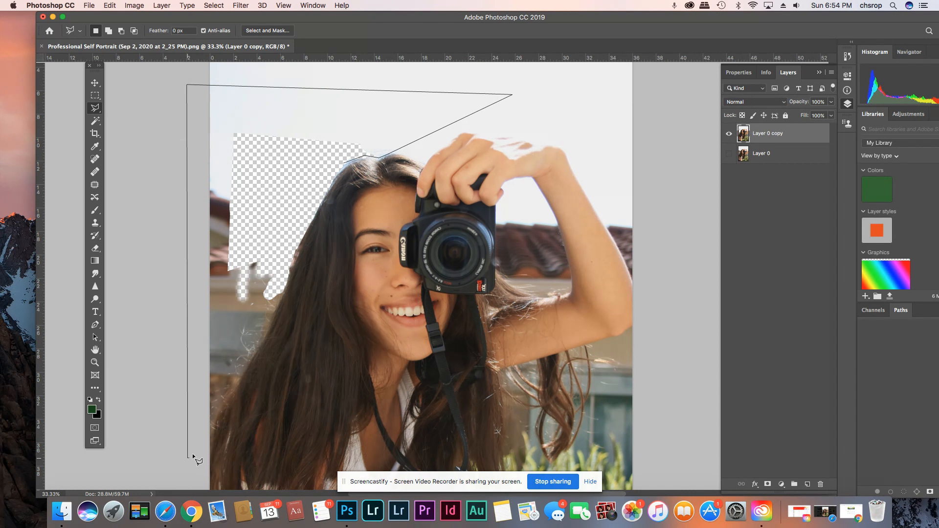
click(237, 380)
click(298, 246)
click(345, 162)
key(Delete)
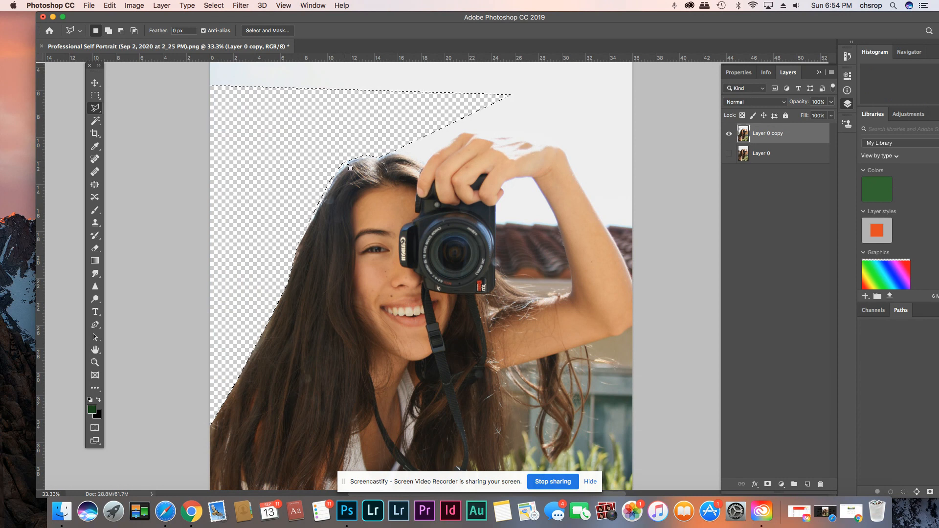
Deselect the cleared background area and bring the same selection back with Reselect.
key(super+minus)
key(super+d)
key(super+minus)
key(super+shift+d)
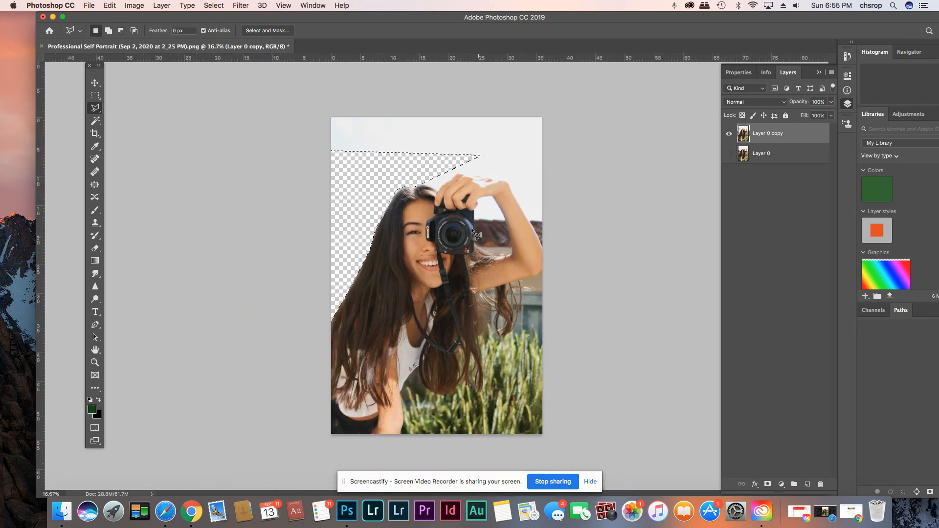
Try to select the remaining sky with the Magic Wand at tolerances of 5 and 20.
click(98, 124)
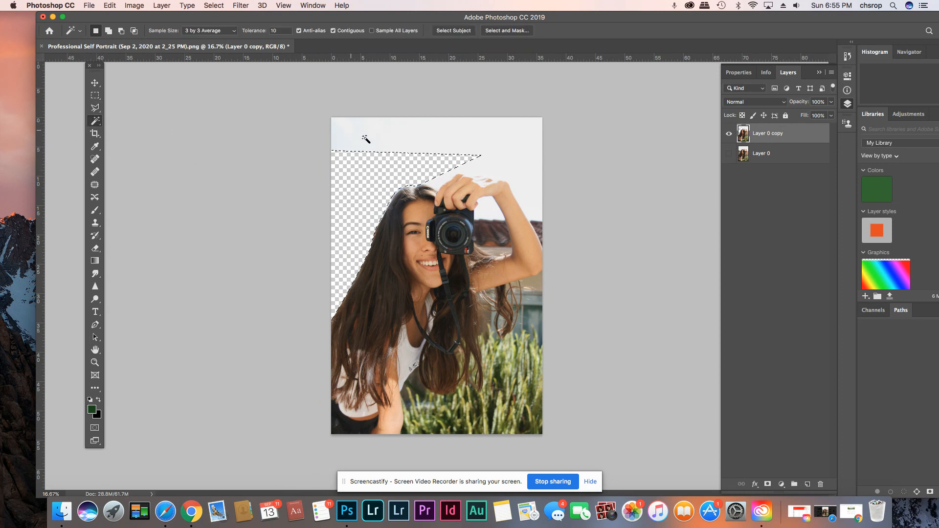
shift+click(381, 136)
double_click(280, 32)
text(5)
key(super+d)
click(392, 142)
click(274, 31)
text(20)
click(392, 127)
Outline the strip of sky just above the raised hand with the Polygonal Lasso and delete it.
click(95, 107)
click(450, 169)
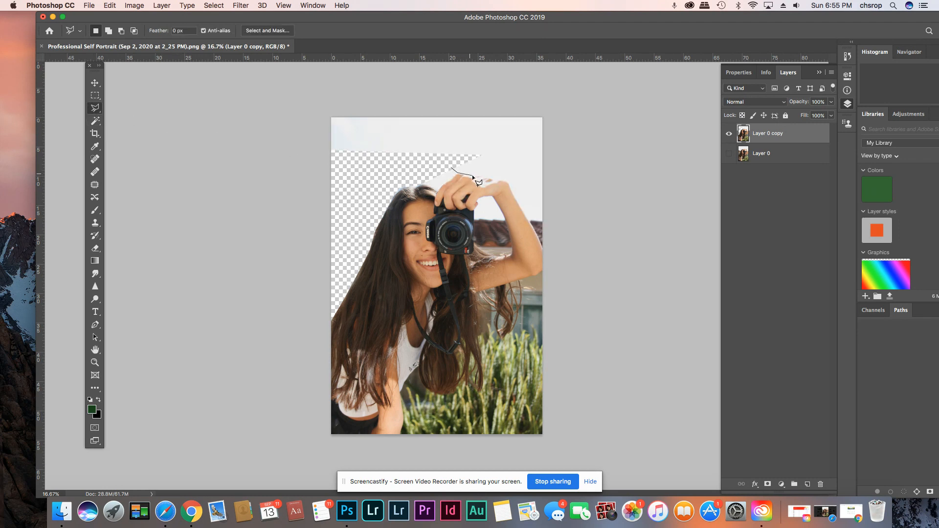
click(501, 179)
click(511, 172)
click(459, 155)
click(451, 166)
Select the remaining sky above the woman with the Magic Wand at tolerance 5 and delete it.
click(95, 121)
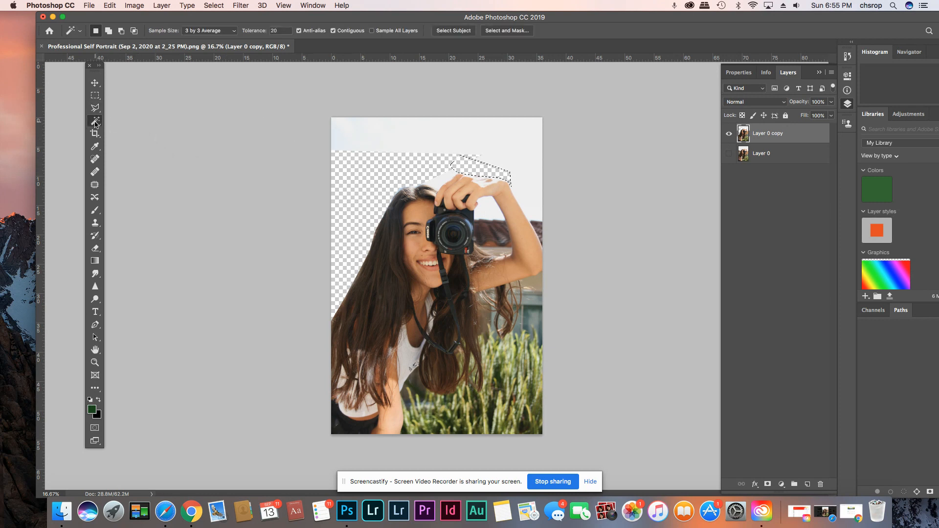
click(438, 137)
click(271, 30)
text(5)
click(373, 132)
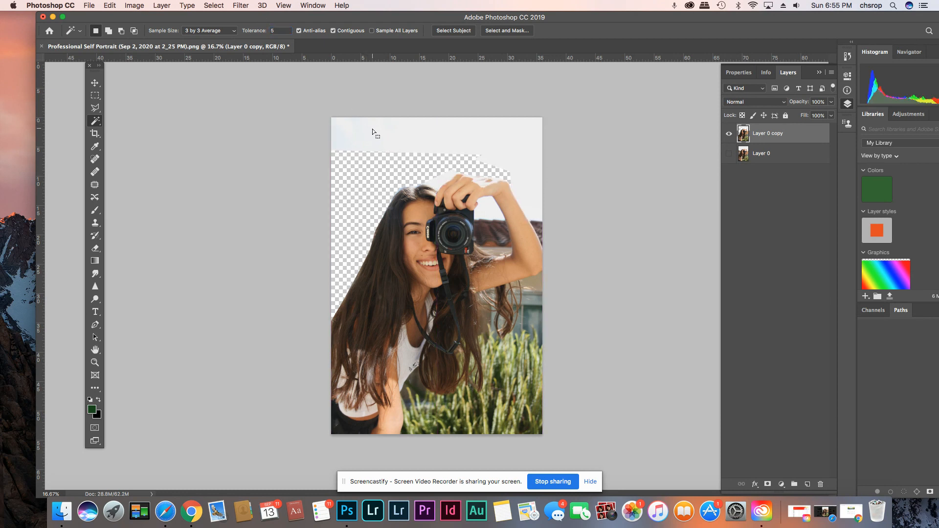
click(368, 141)
click(364, 134)
click(363, 134)
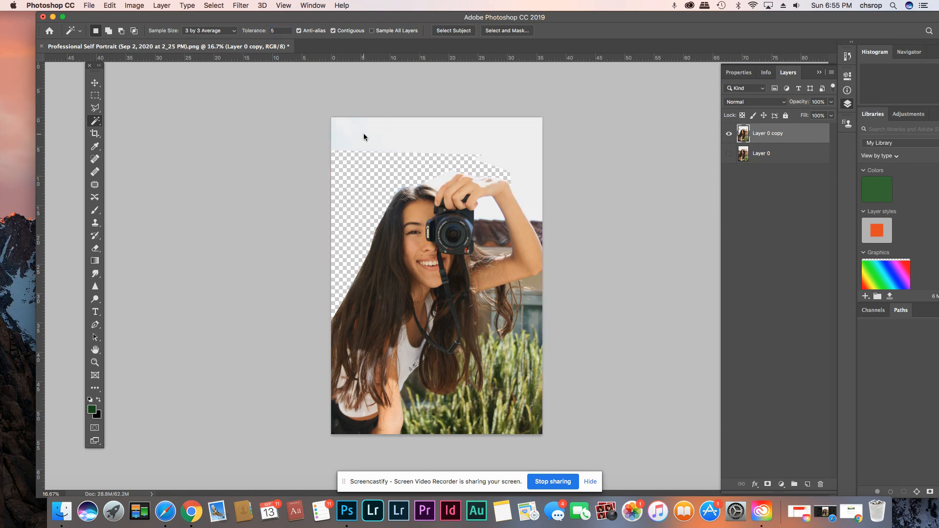
key(Delete)
Clear the leftover sky patch in the photo's upper-left corner and the white fringe above the head with the Lasso.
click(338, 137)
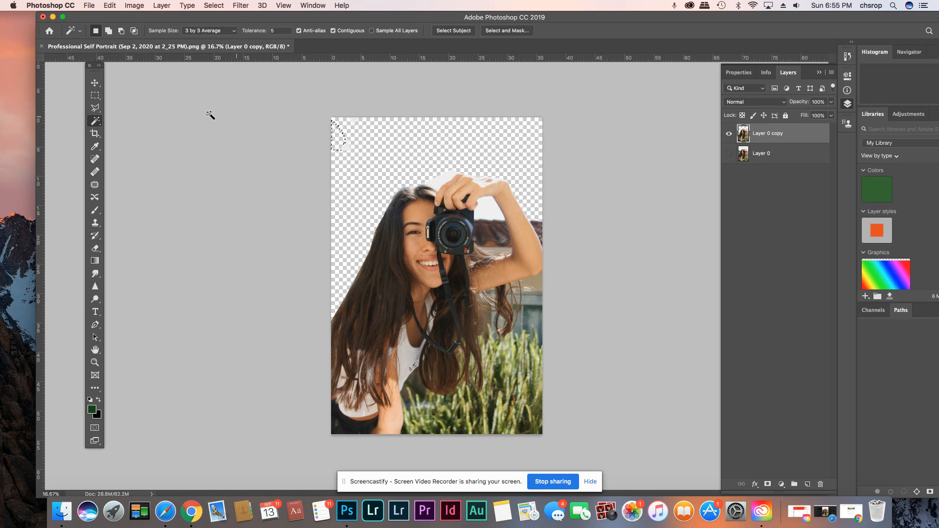
click(95, 107)
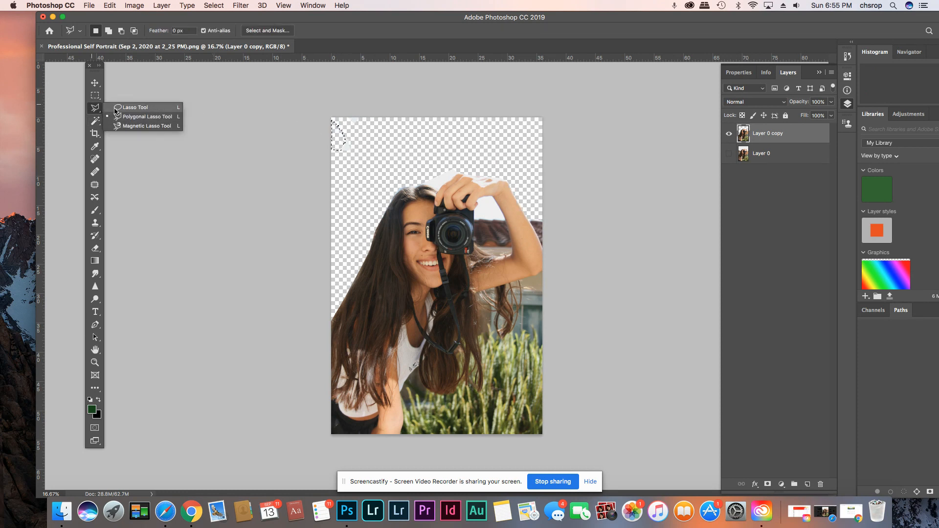
click(128, 107)
drag(309, 124, 308, 131)
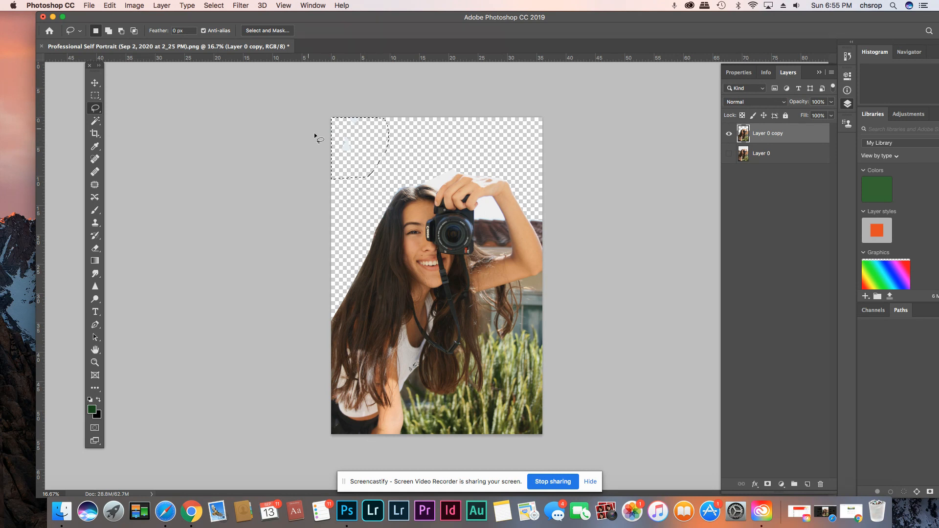
drag(424, 182, 430, 185)
drag(391, 183, 392, 183)
Select the white sky patch between the camera and the raised arm with the Magic Wand and delete it.
click(94, 122)
click(497, 211)
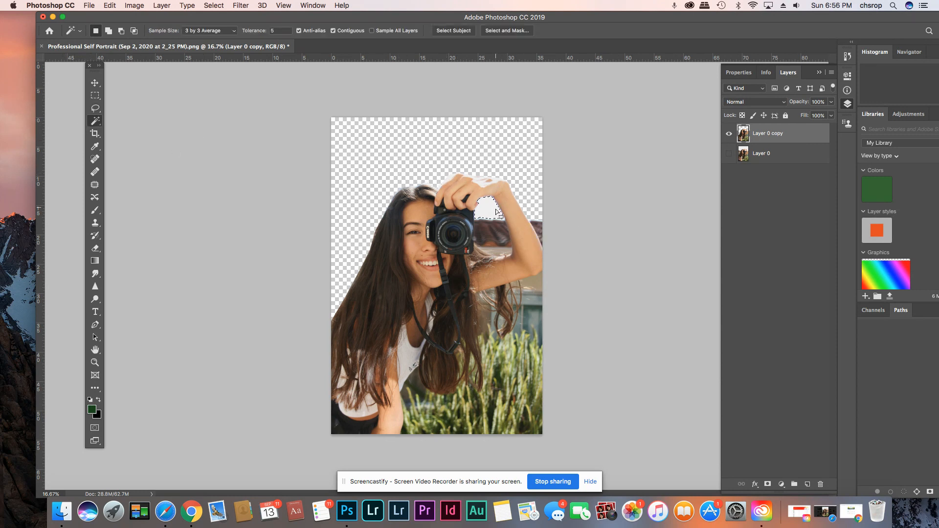
key(Delete)
Lasso the grass and wall below the elbow, following the arm, hair and torso edges, then delete the area and deselect.
click(95, 108)
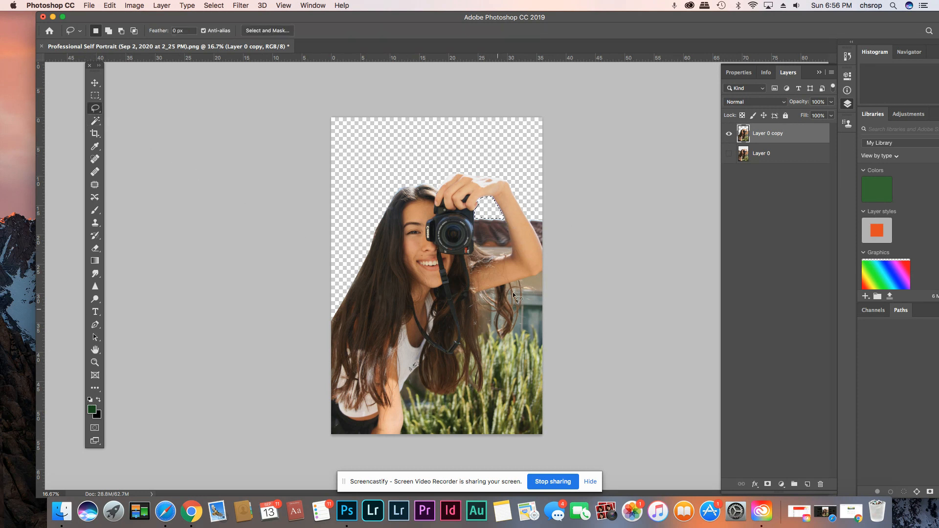
click(520, 280)
mouse_move(604, 351)
mouse_down()
mouse_move(545, 443)
mouse_move(391, 436)
mouse_up()
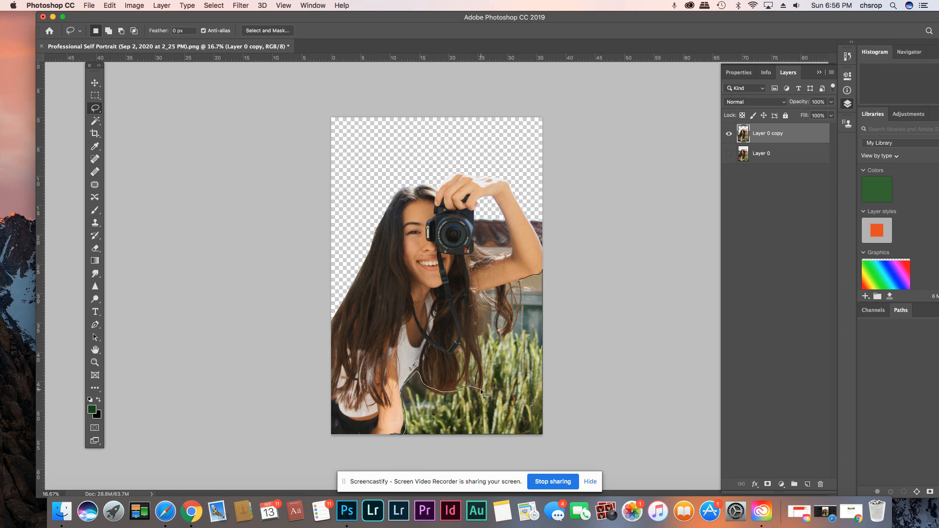
drag(482, 342, 504, 336)
drag(522, 298, 519, 291)
key(Delete)
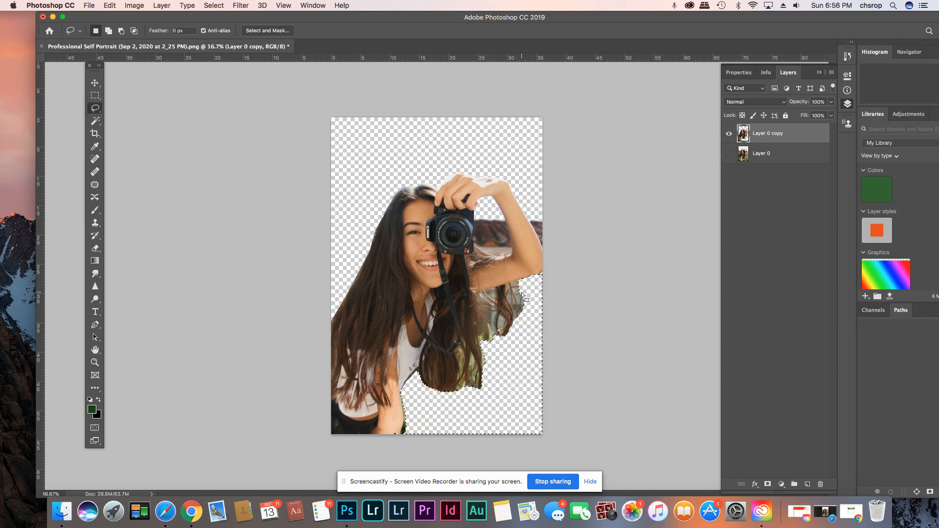
key(super+d)
Lasso the roof and wall showing between the camera and the raised arm, delete them and deselect.
mouse_move(493, 222)
mouse_down()
mouse_move(481, 223)
mouse_move(486, 238)
mouse_move(508, 256)
mouse_up()
key(Delete)
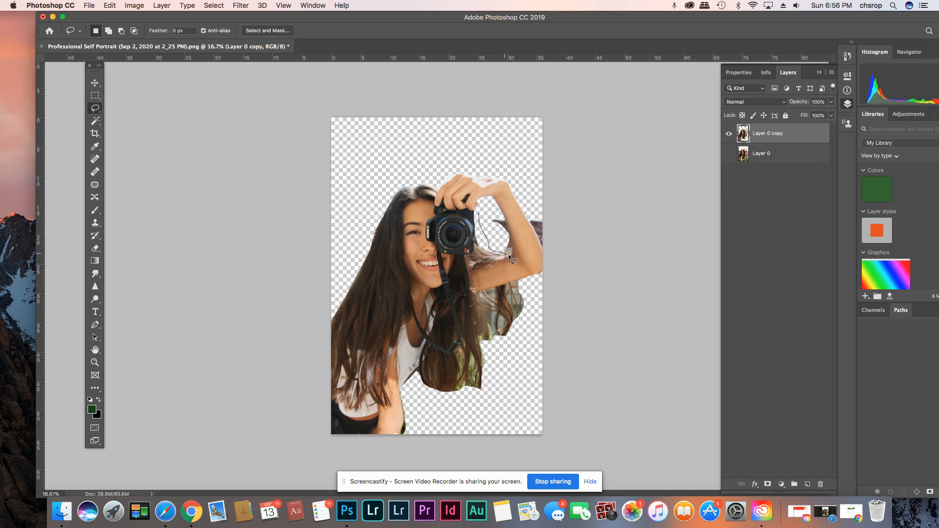
key(Delete)
mouse_move(499, 219)
mouse_down()
mouse_move(510, 234)
mouse_move(508, 219)
mouse_up()
key(ctrl+d)
Outline the leftover background strip along the inner edge of the raised arm with the Polygonal Lasso, delete it and deselect.
key(ctrl+plus)
key(ctrl+plus)
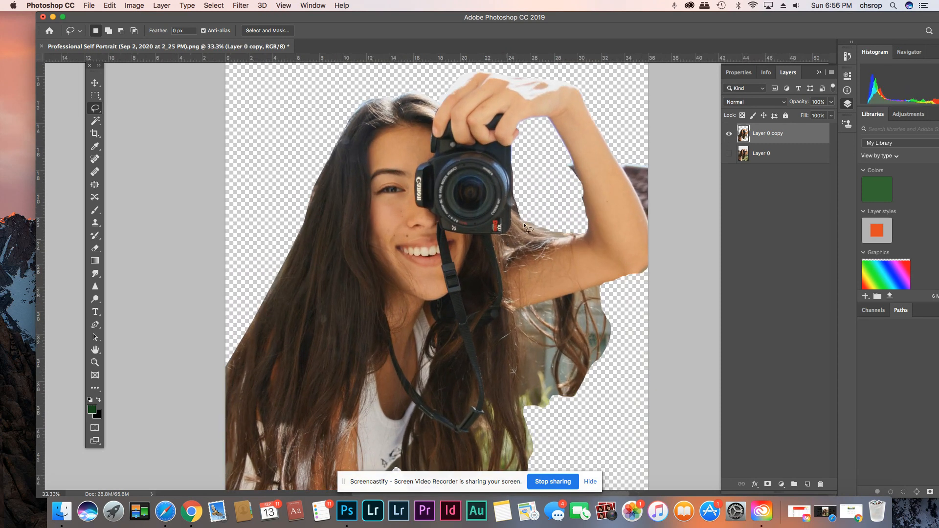
right_click(96, 110)
click(140, 117)
click(587, 225)
click(573, 212)
click(560, 164)
click(568, 160)
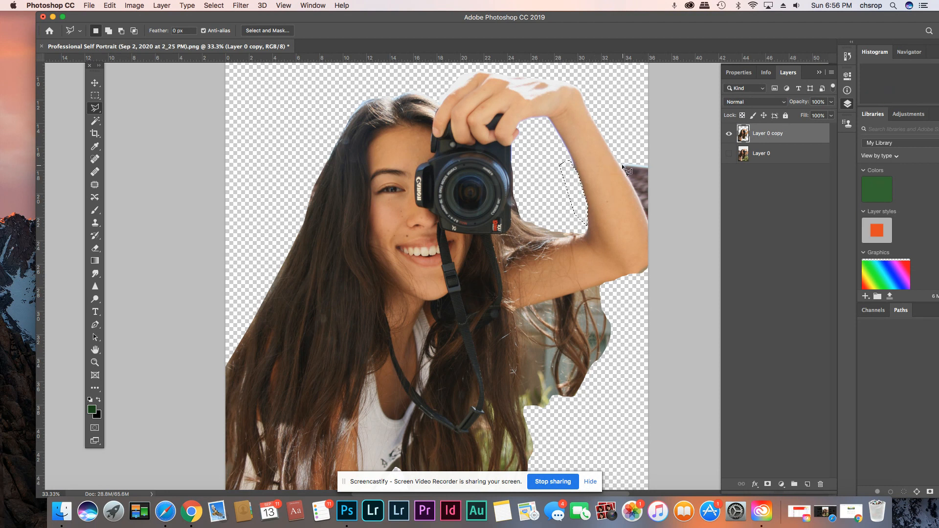
key(ctrl+d)
Outline the wall remnant behind the raised elbow with the Polygonal Lasso.
click(622, 155)
click(622, 155)
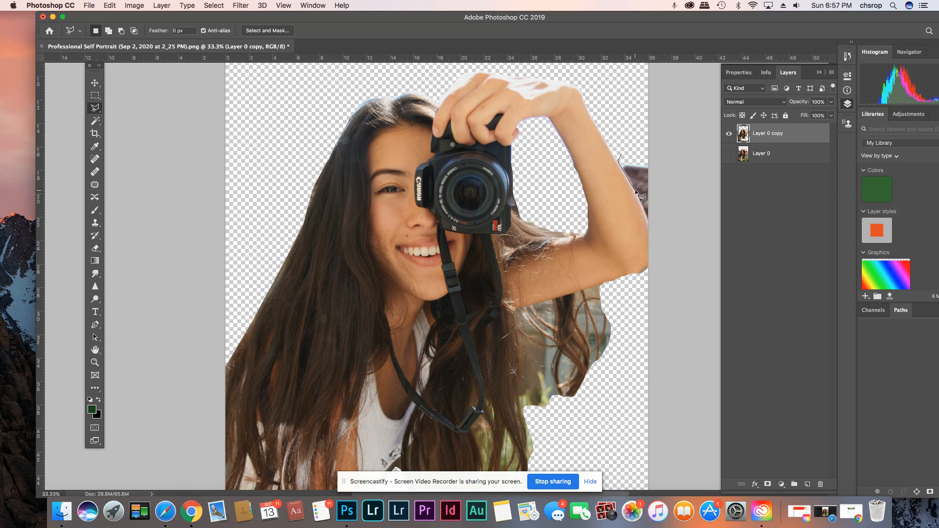
click(655, 234)
click(667, 197)
double_click(619, 155)
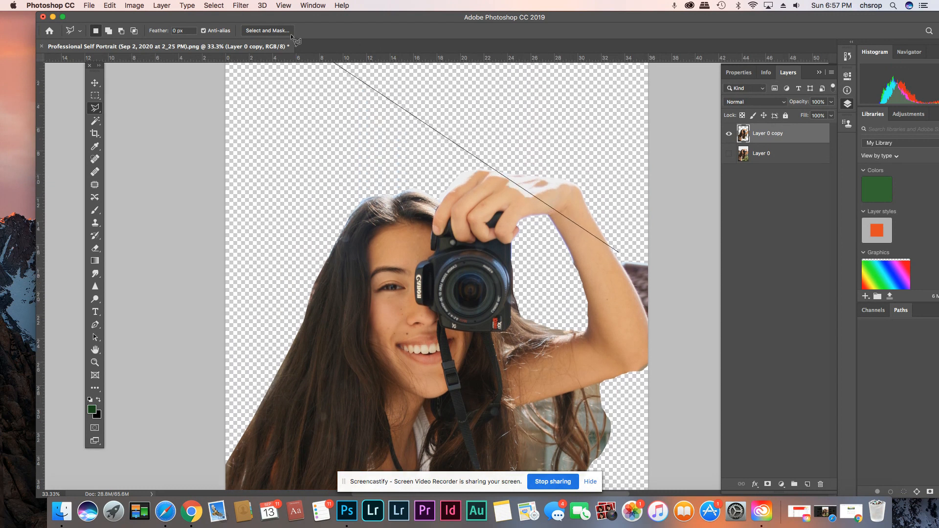
double_click(371, 104)
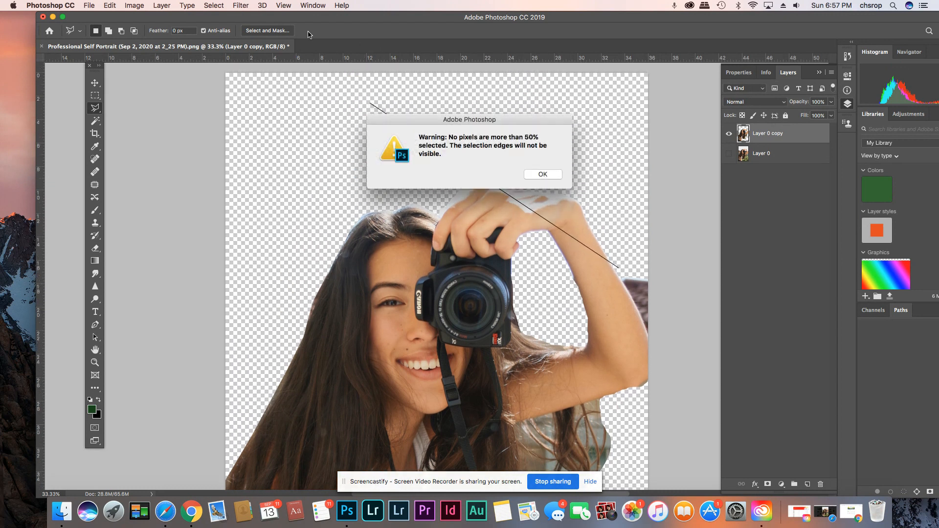
click(543, 174)
Restore the selection behind the elbow with Reselect, delete its contents and deselect.
click(213, 6)
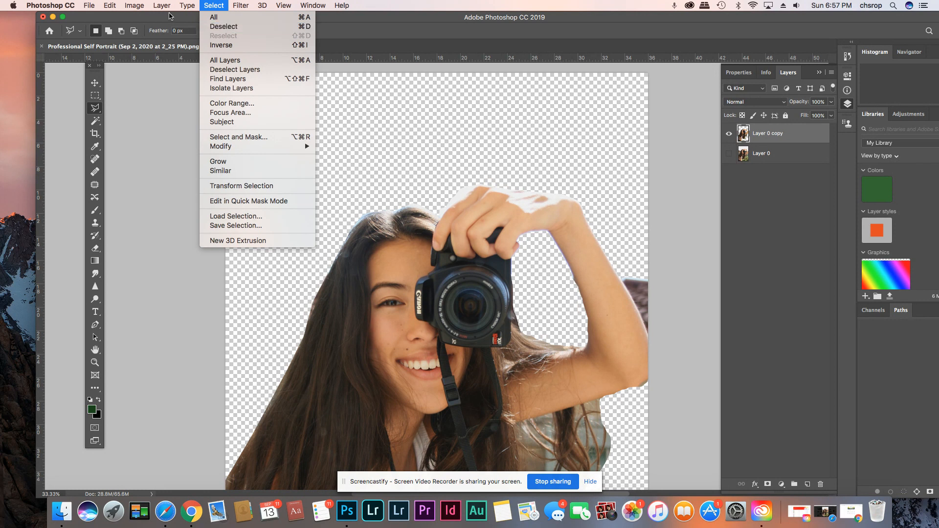
click(116, 19)
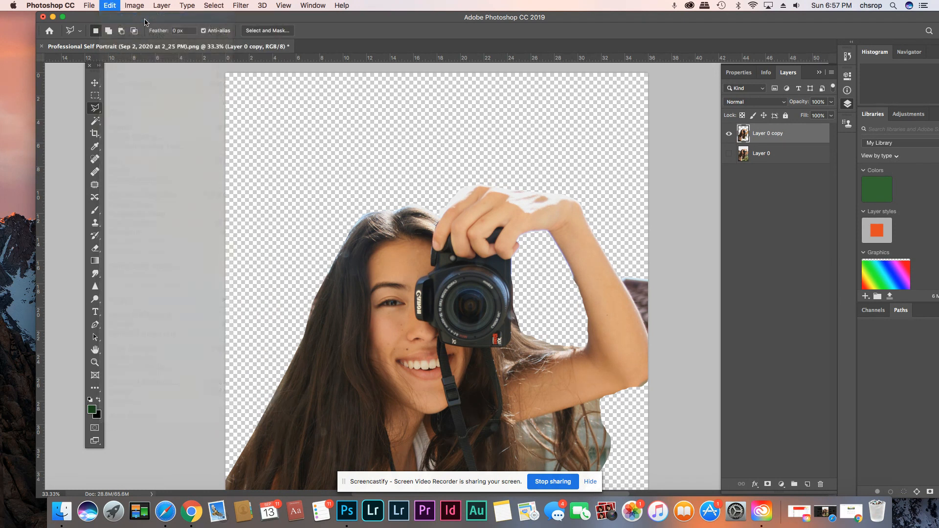
click(214, 5)
click(222, 27)
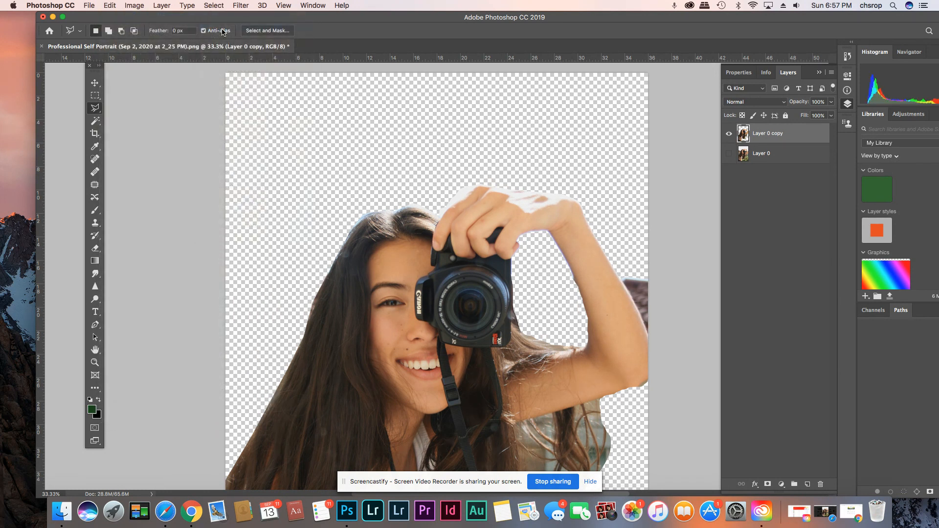
click(213, 7)
click(223, 36)
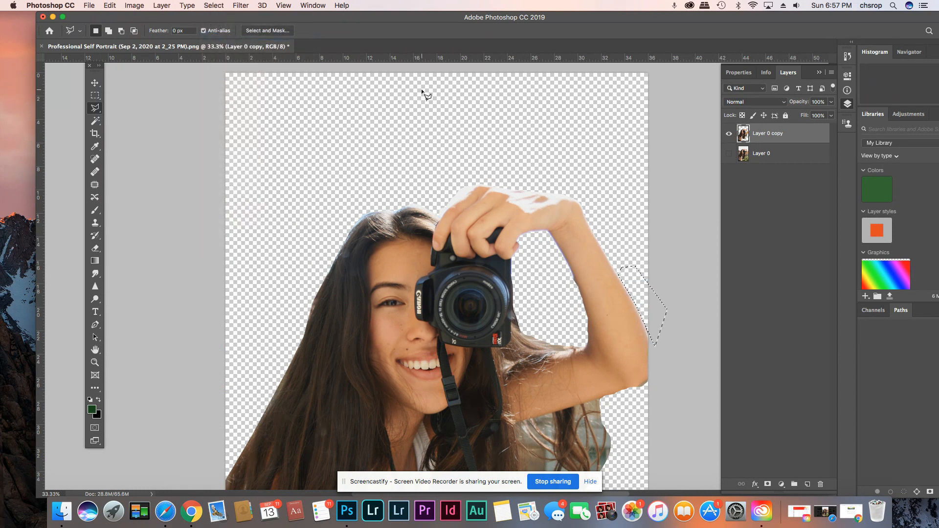
key(super+minus)
key(super+minus)
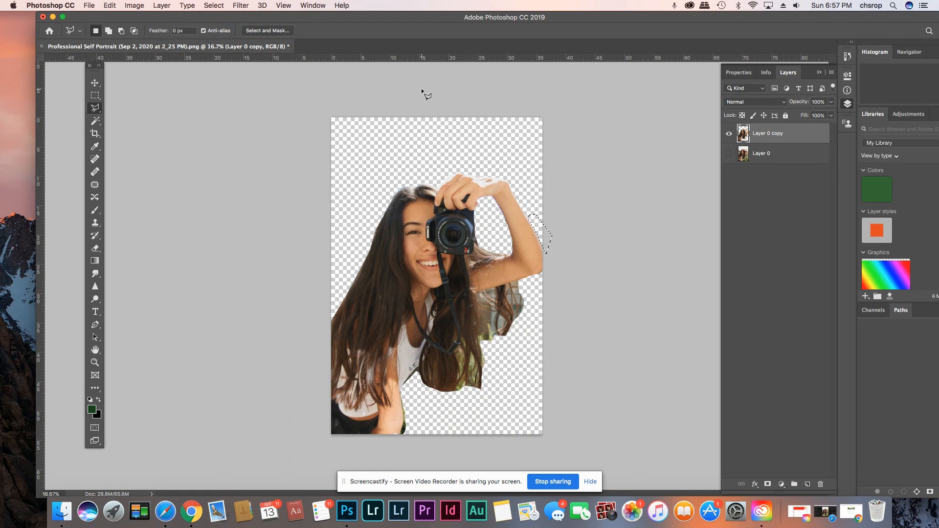
key(super+d)
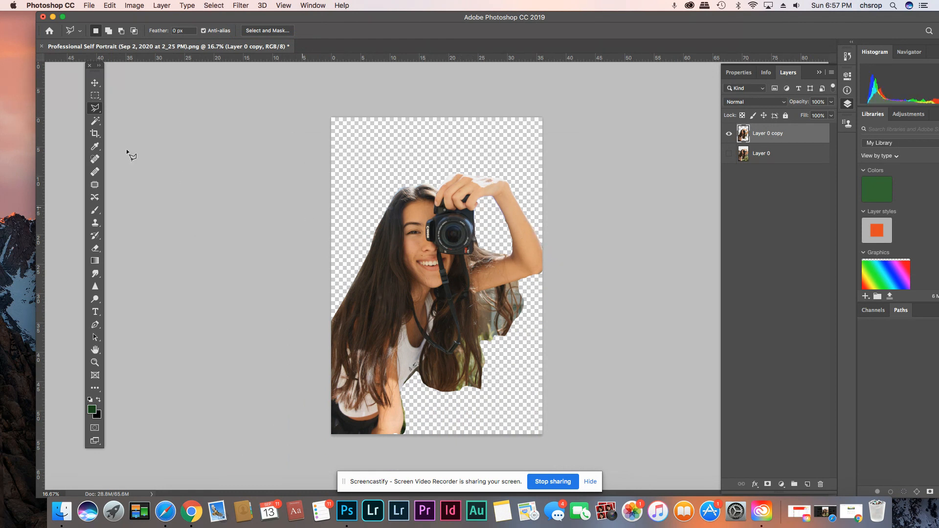
Crop the photo to a 4 : 5 (8 : 10) ratio, framed tightly on the woman's head, camera and upper body.
click(98, 84)
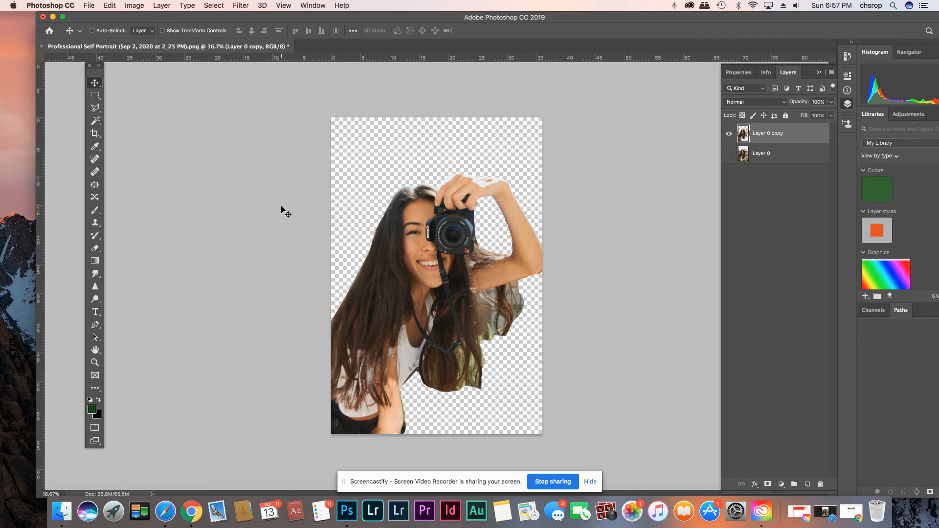
click(98, 133)
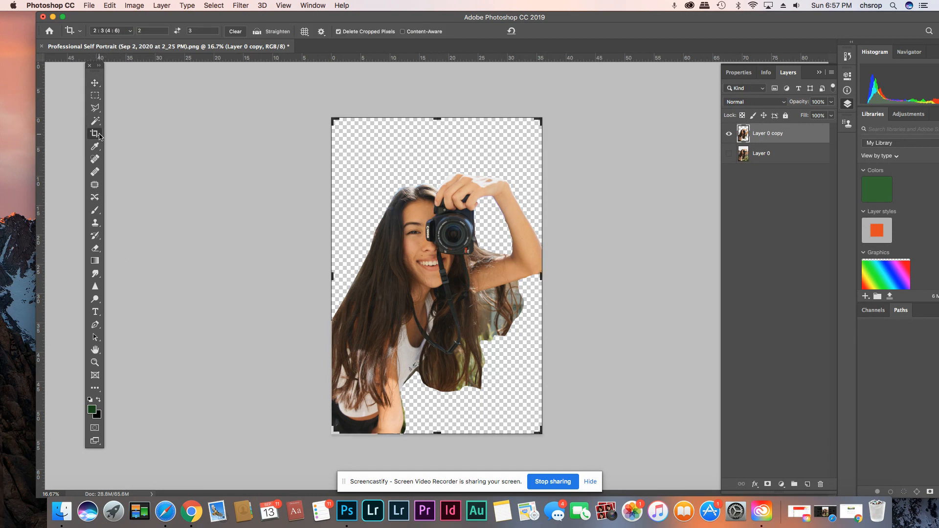
click(112, 28)
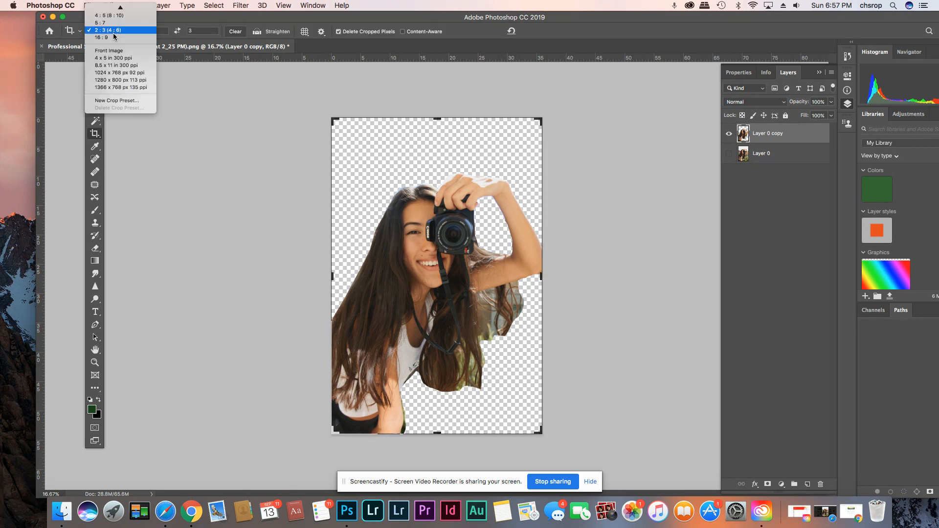
click(117, 22)
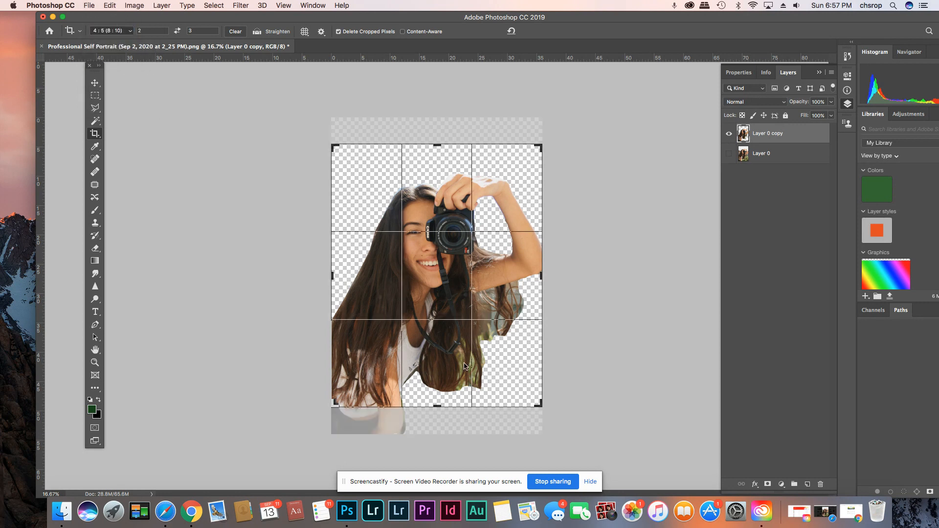
drag(542, 405, 520, 386)
drag(474, 342, 457, 379)
drag(518, 384, 477, 363)
drag(444, 273, 453, 253)
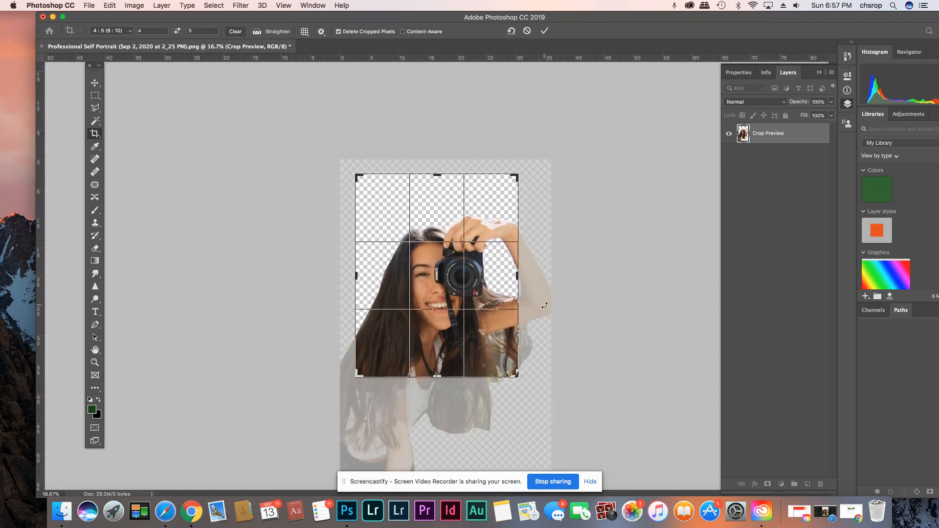
mouse_move(517, 375)
mouse_down()
mouse_move(526, 388)
mouse_move(514, 378)
mouse_up()
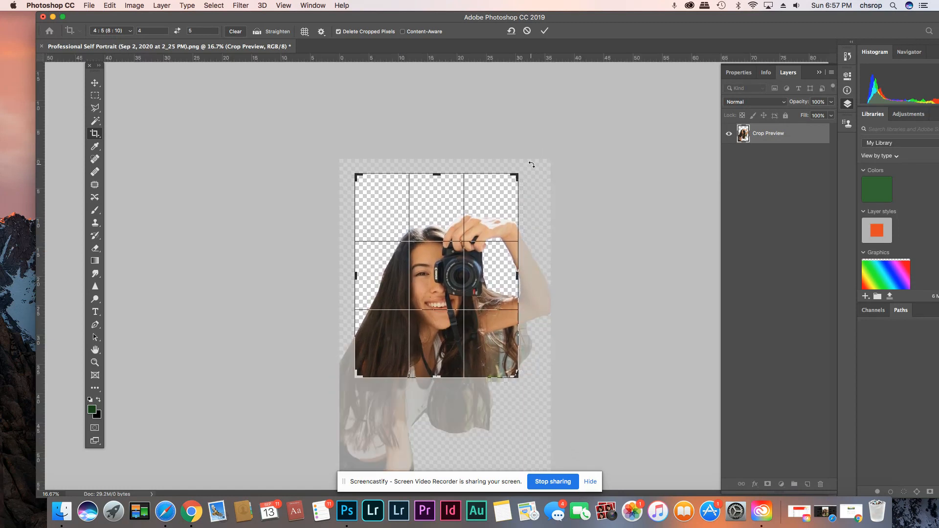
click(545, 31)
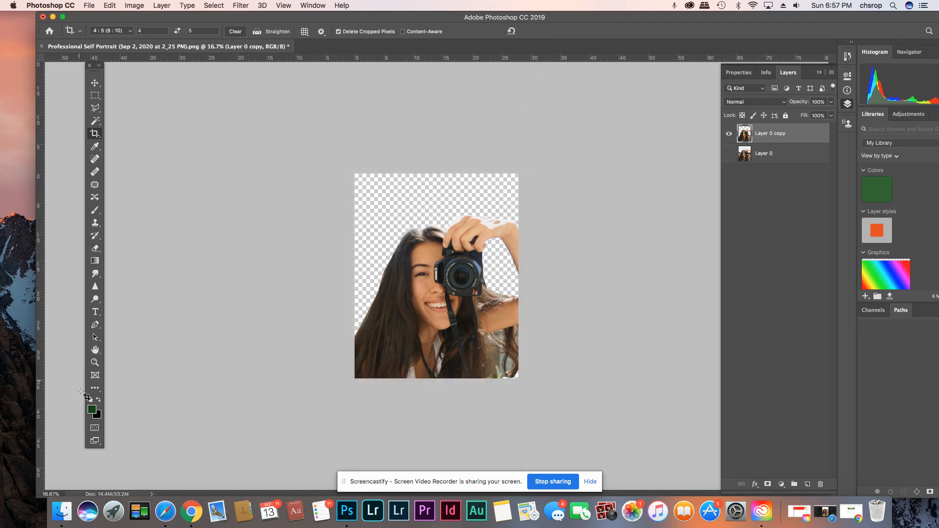
Set the foreground colour to a bright yellow with a hue of 62°.
click(92, 410)
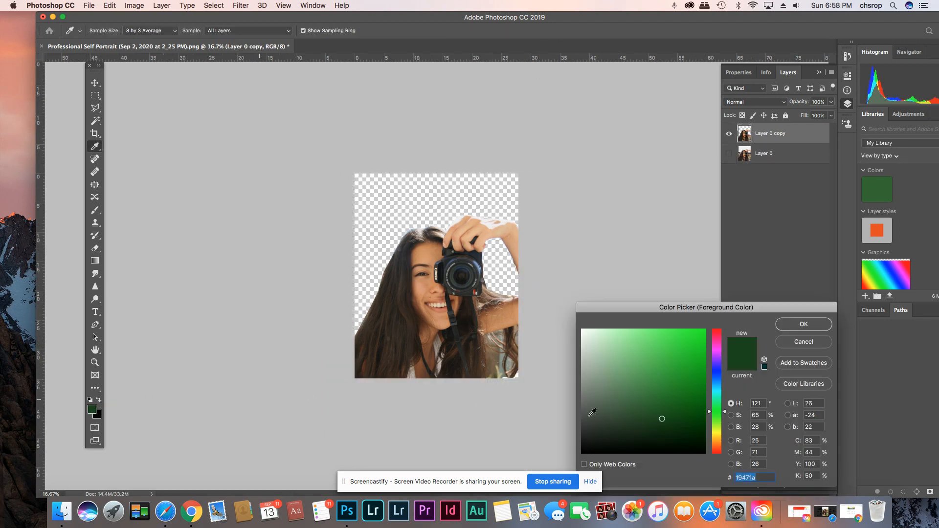
drag(726, 412, 726, 432)
click(705, 330)
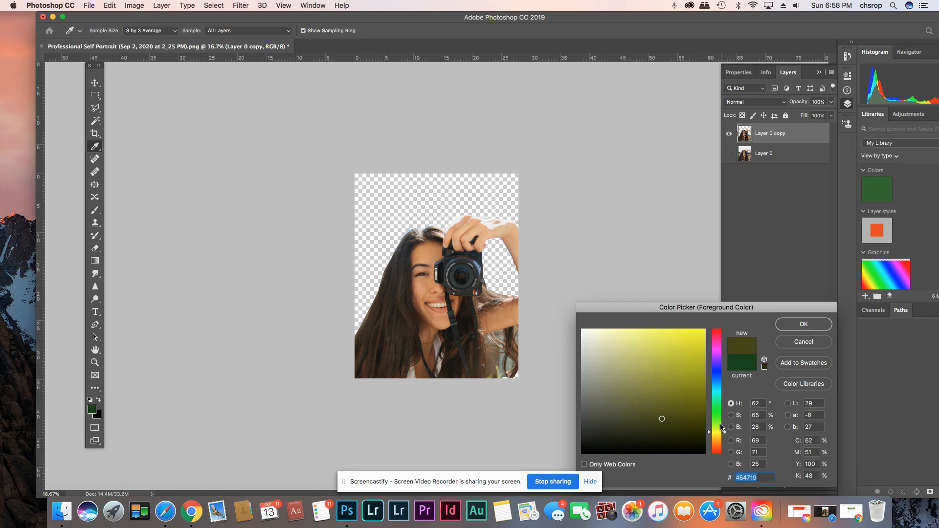
click(791, 327)
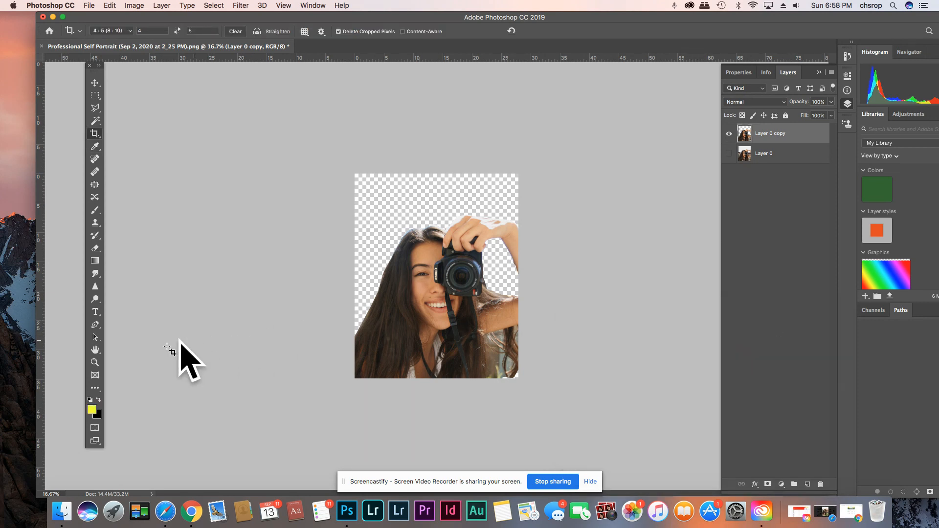
Draw a yellow rectangle of about 2581 × 2969 px covering the whole canvas and place its layer beneath the woman's cutout.
click(96, 389)
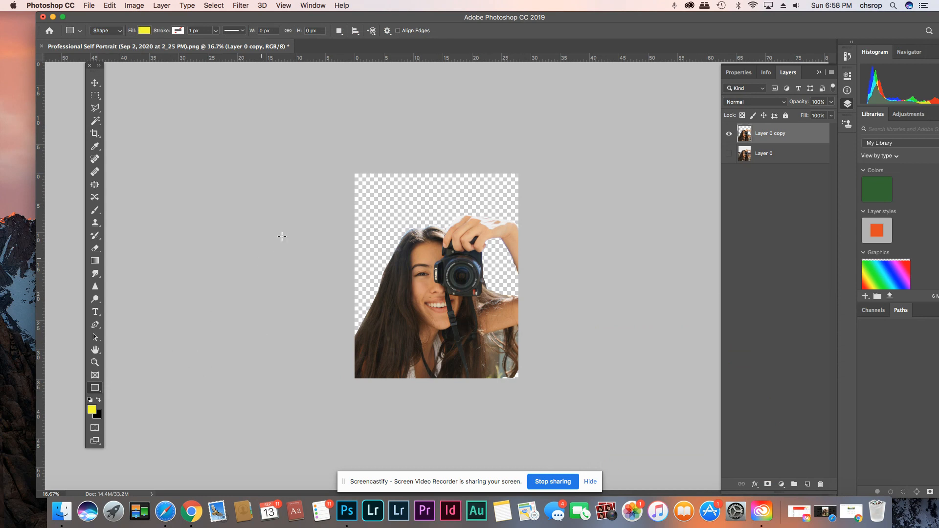
drag(346, 163, 556, 405)
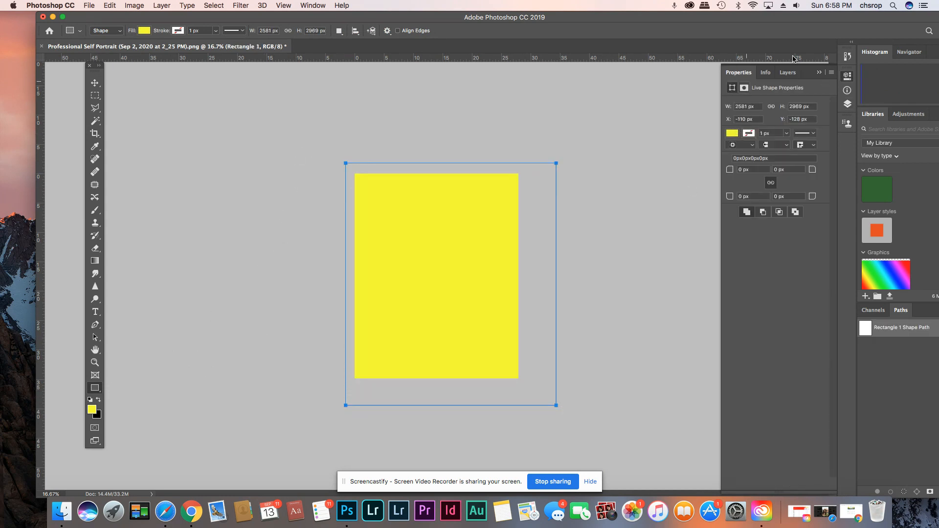
click(787, 73)
drag(766, 145, 769, 174)
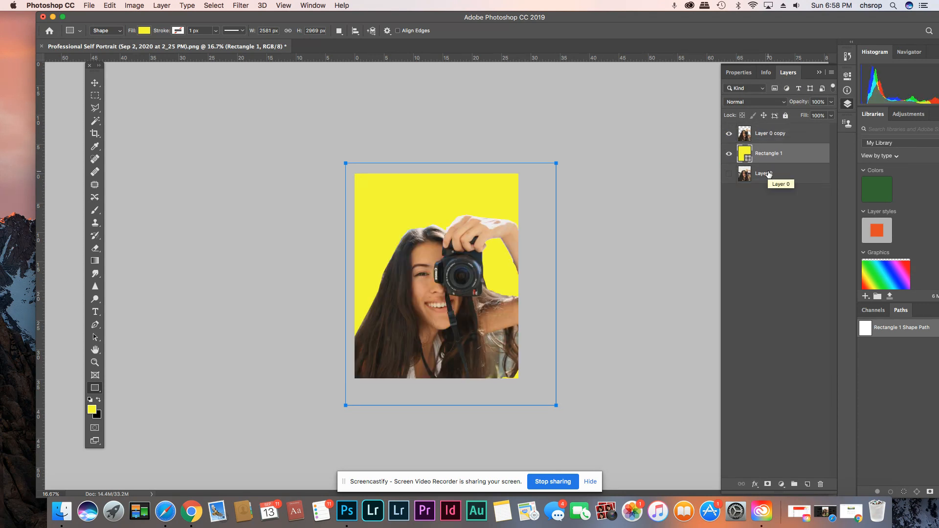
Hide the yellow rectangle and add a new empty layer between it and the woman's cutout.
click(729, 153)
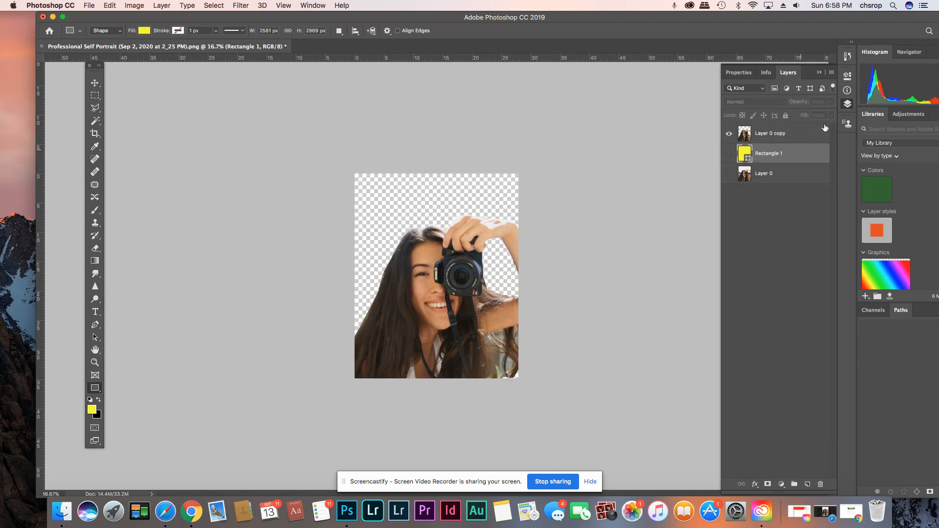
click(831, 73)
click(739, 73)
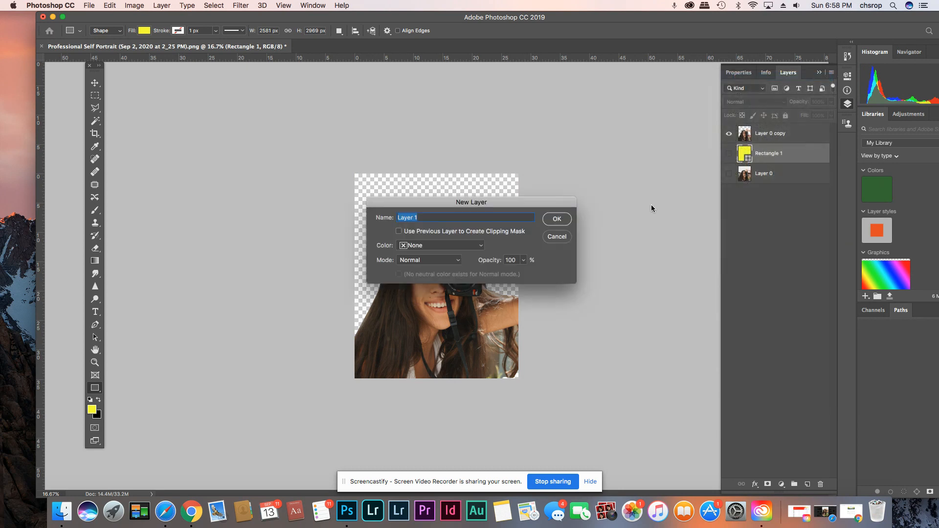
click(550, 221)
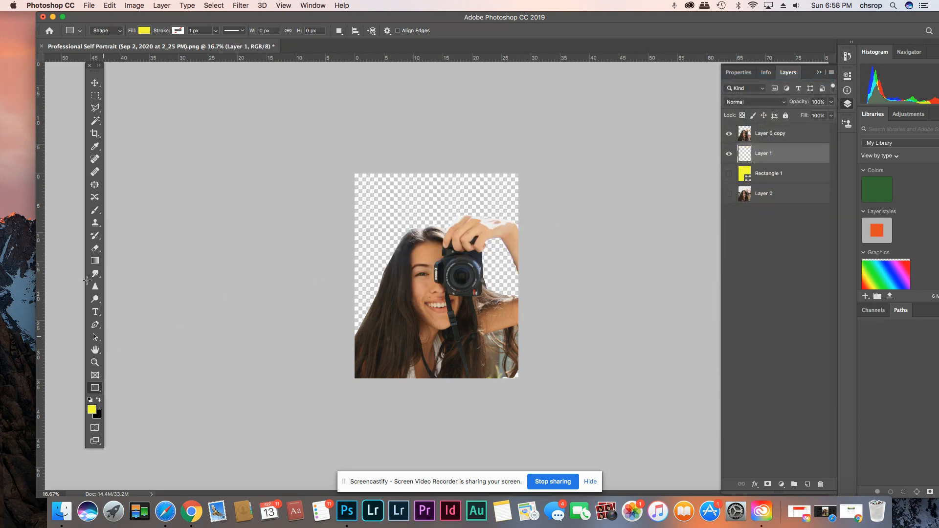
Paint the entire background behind the woman yellow on the new layer with the Brush at size 444.
click(95, 211)
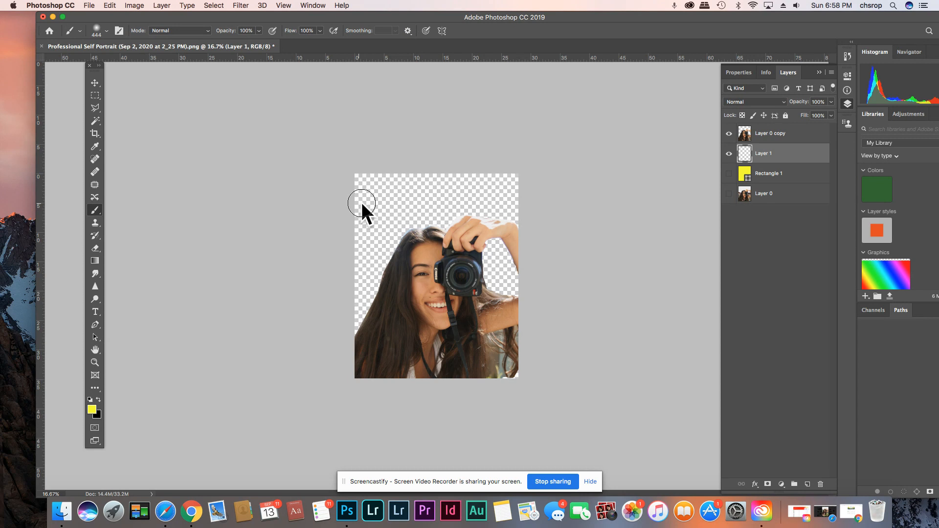
mouse_move(407, 204)
mouse_down()
mouse_move(636, 174)
mouse_move(216, 293)
mouse_move(608, 388)
mouse_up()
mouse_move(423, 184)
mouse_down()
mouse_move(368, 235)
mouse_move(503, 248)
mouse_move(506, 202)
mouse_move(353, 224)
mouse_move(535, 275)
mouse_move(438, 172)
mouse_move(403, 193)
mouse_move(406, 224)
mouse_up()
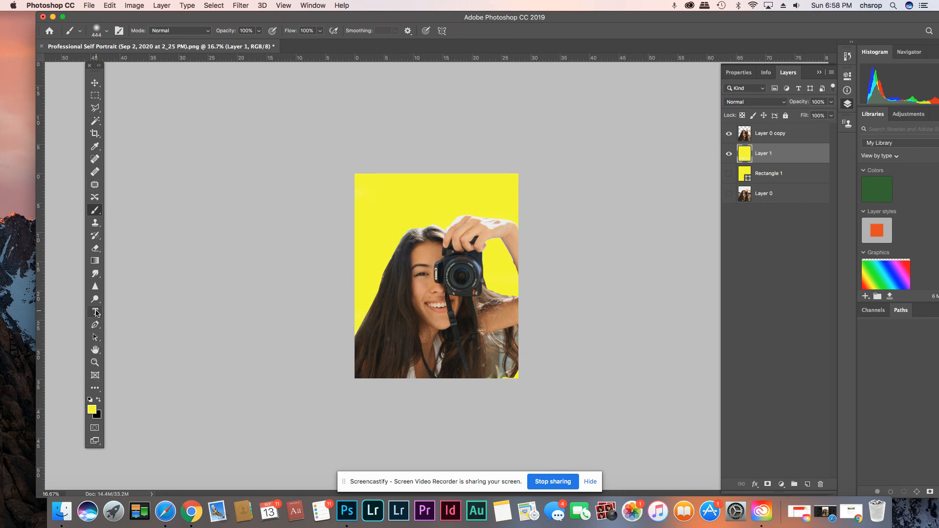
Draw a text box across the portrait above the woman's head and set its text colour to black (000000).
click(96, 312)
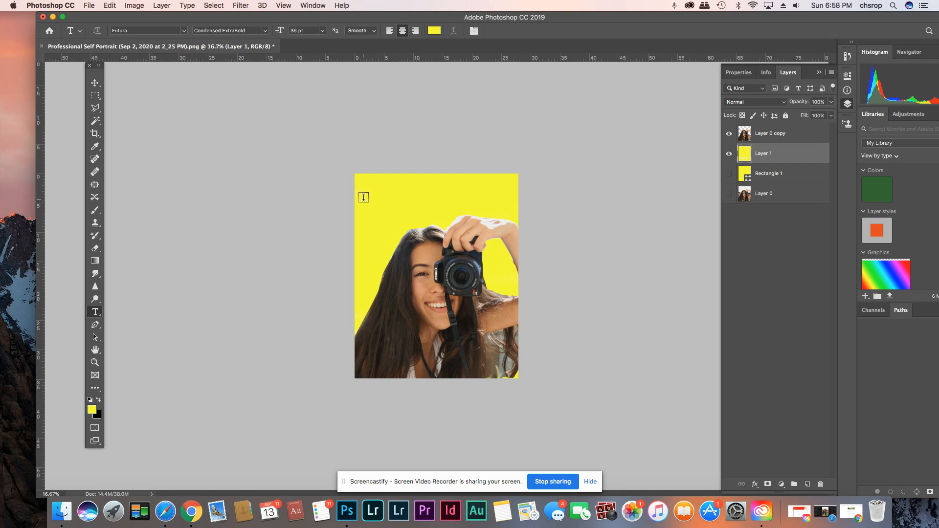
drag(361, 193, 518, 245)
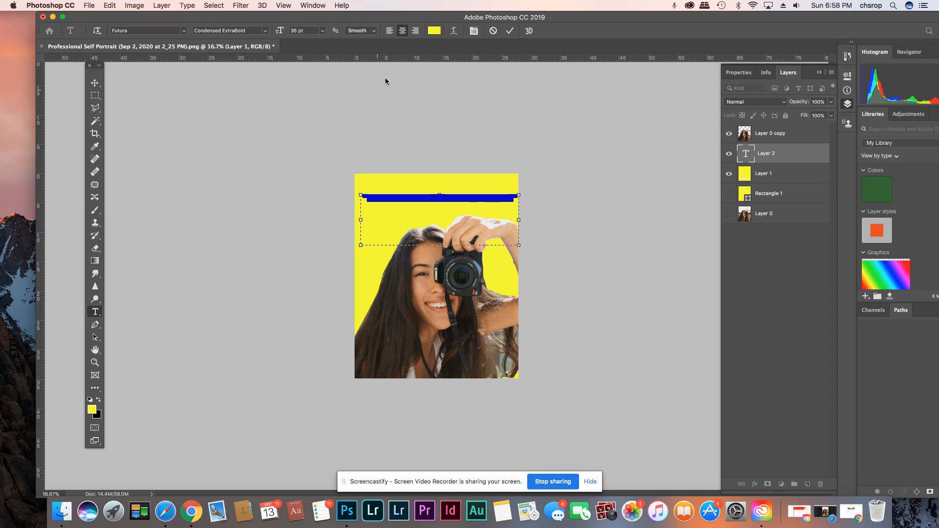
click(433, 30)
text(000000)
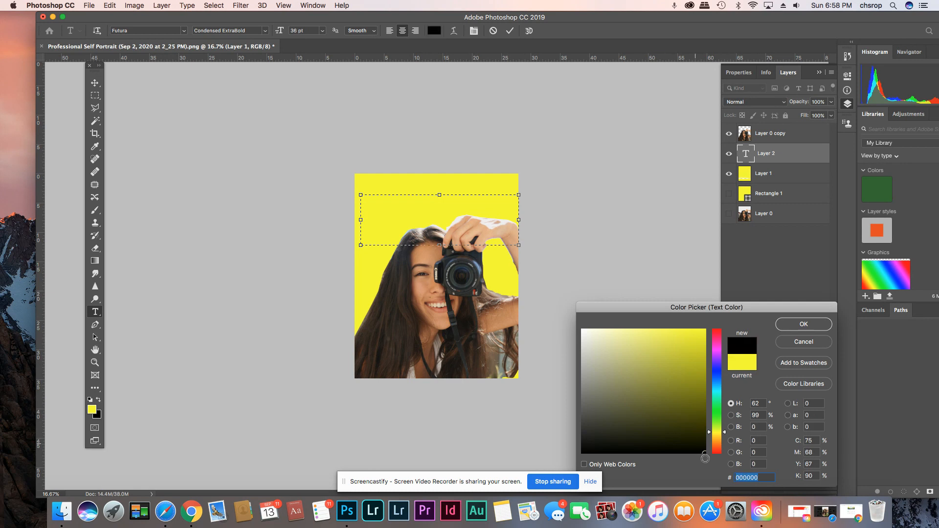
click(804, 323)
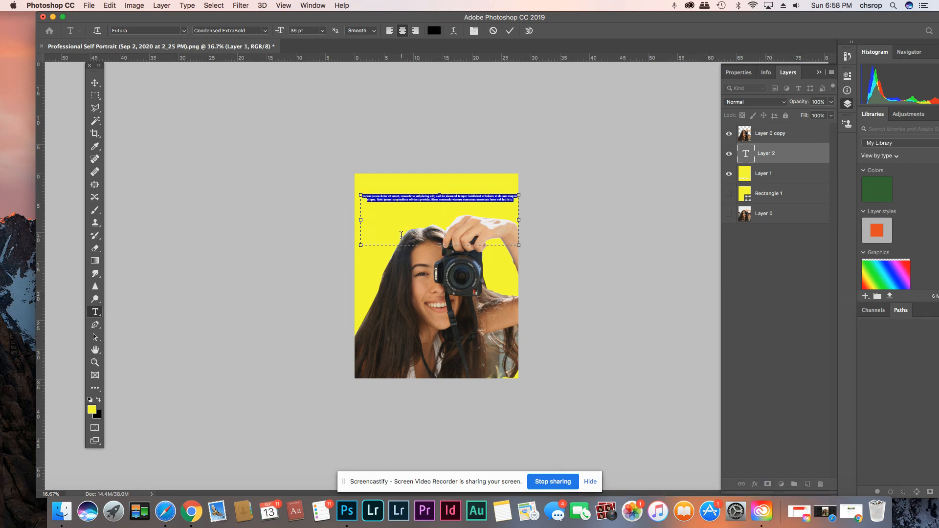
Narrow the text box to about three quarters of its width and shift its upper edge slightly higher.
drag(297, 31, 287, 32)
click(414, 198)
key(super+z)
click(506, 196)
drag(517, 191, 477, 191)
Replace the placeholder text with PHOTO and set its font size to 200 pt.
key(super+a)
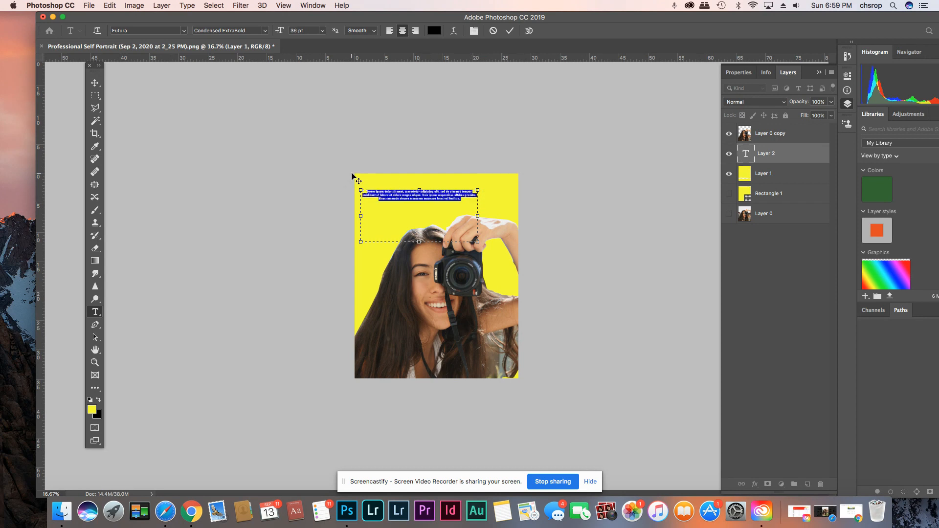
key(BackSpace)
text(PHO)
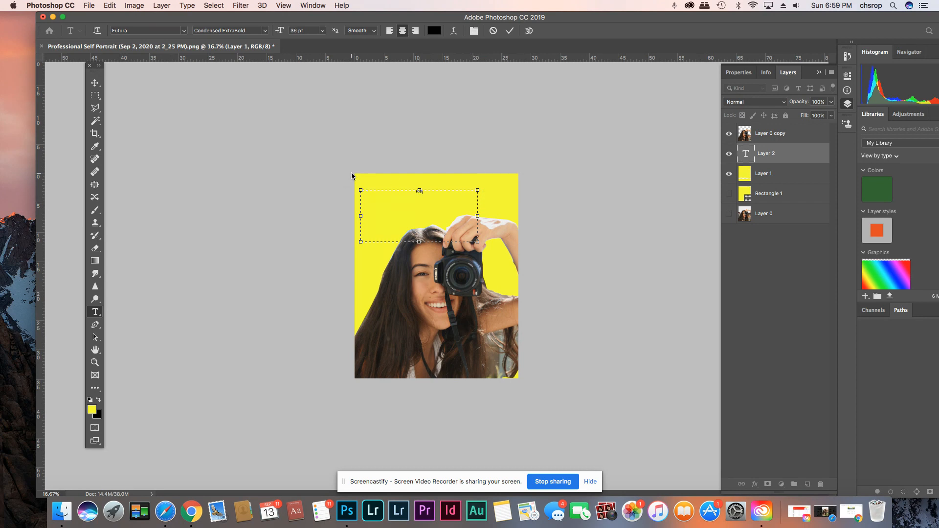
text(TO)
key(super+a)
key(Return)
Rewrite the heading in mixed case as Photography.
click(447, 205)
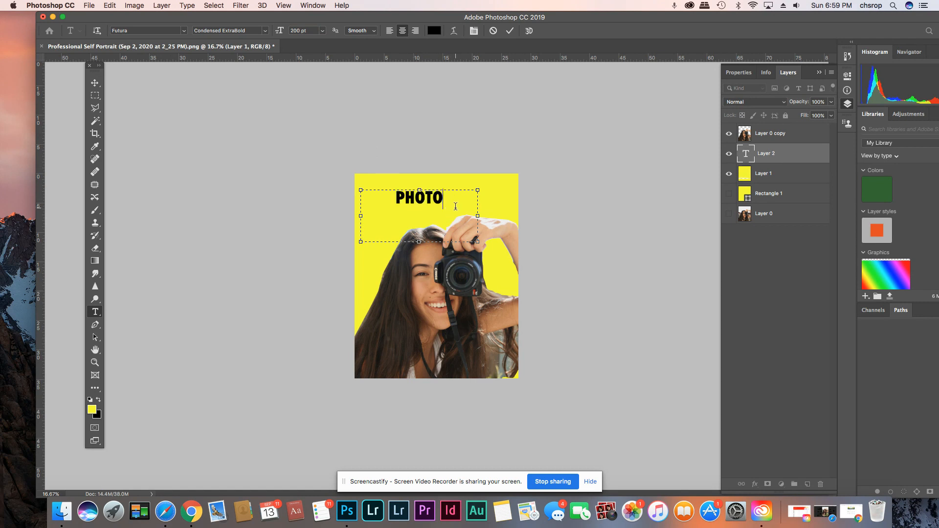
key(BackSpace)
key(BackSpace)
key(BackSpace)
key(BackSpace)
text(hotography)
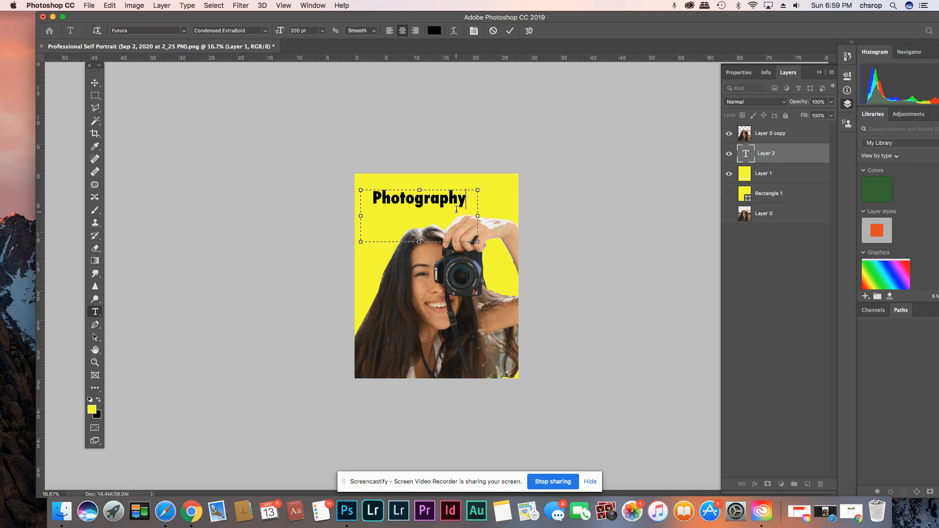
Change the heading to Photo1 and move it slightly lower, just above the woman's head.
drag(466, 200, 414, 200)
text(1)
click(95, 83)
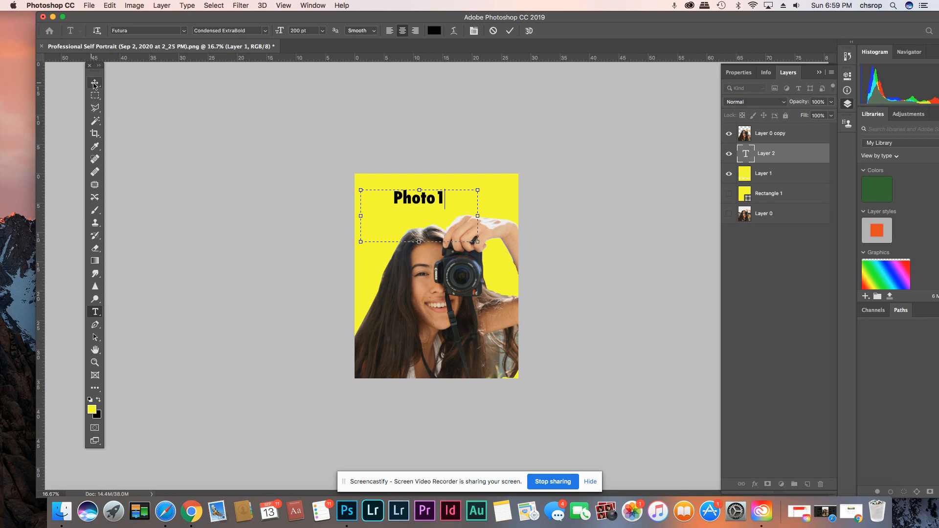
mouse_move(431, 198)
mouse_down()
mouse_move(453, 216)
mouse_move(433, 202)
mouse_move(428, 213)
mouse_up()
Convert the Photo1 text to a shape and stretch it with Free Transform to about 294% width and 493% height behind the woman's head.
right_click(800, 154)
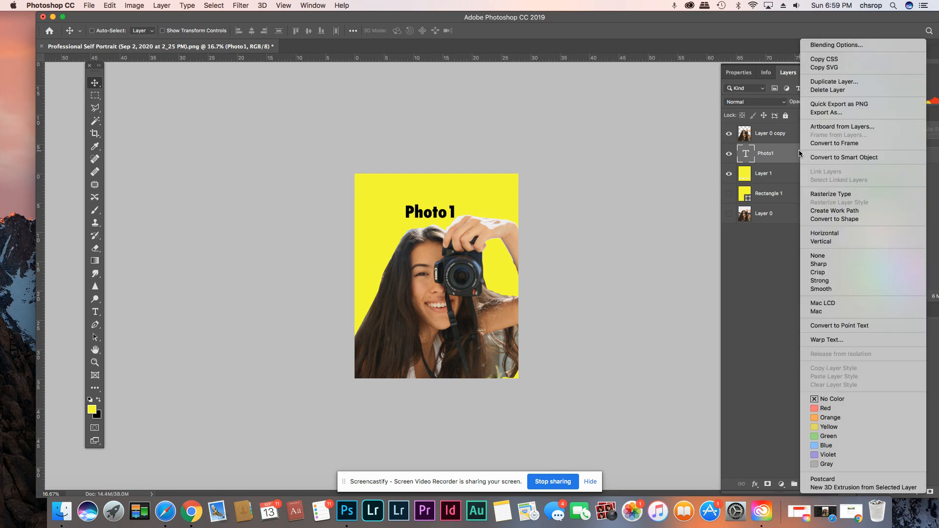
click(823, 219)
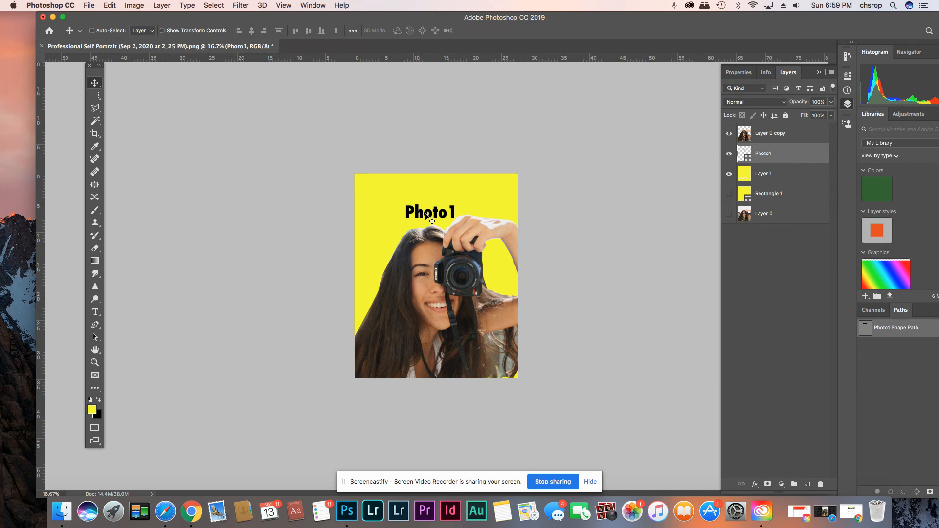
click(109, 6)
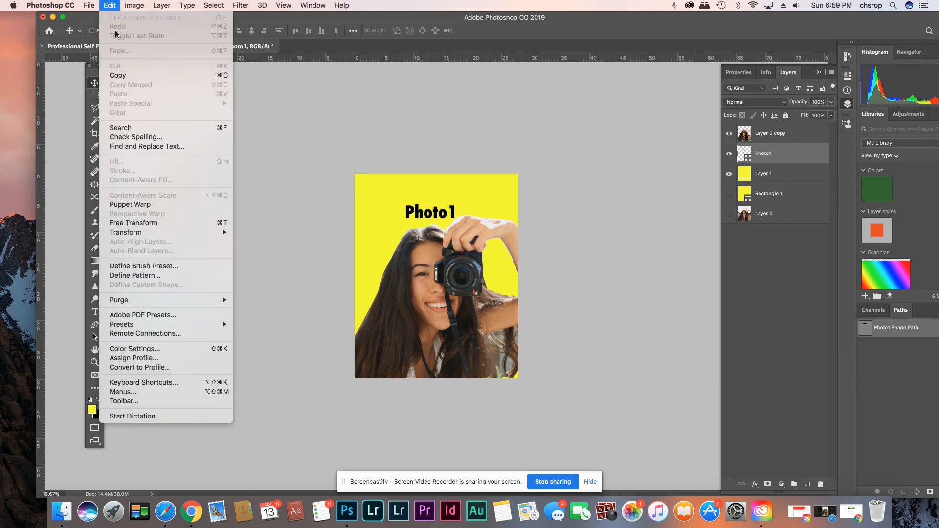
click(166, 223)
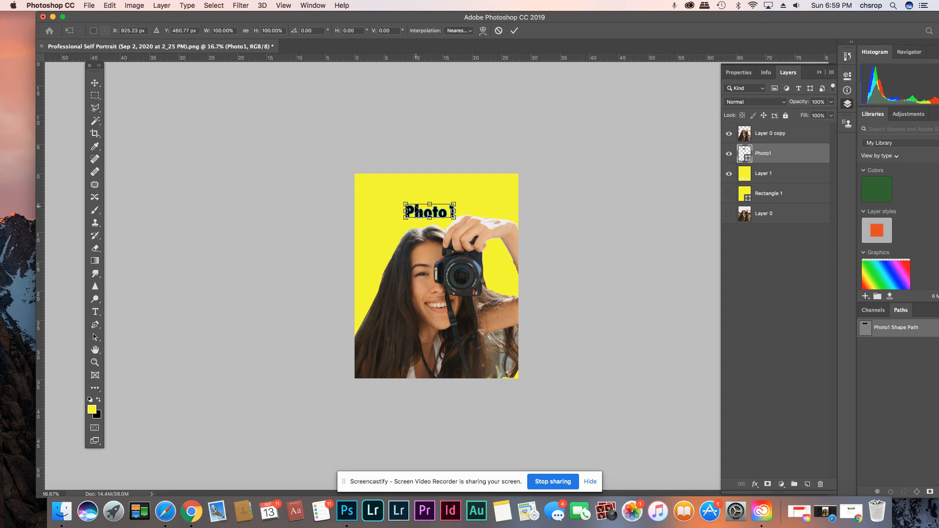
drag(404, 201, 342, 174)
drag(418, 201, 508, 240)
mouse_move(465, 209)
mouse_down()
mouse_move(455, 246)
mouse_move(460, 217)
mouse_up()
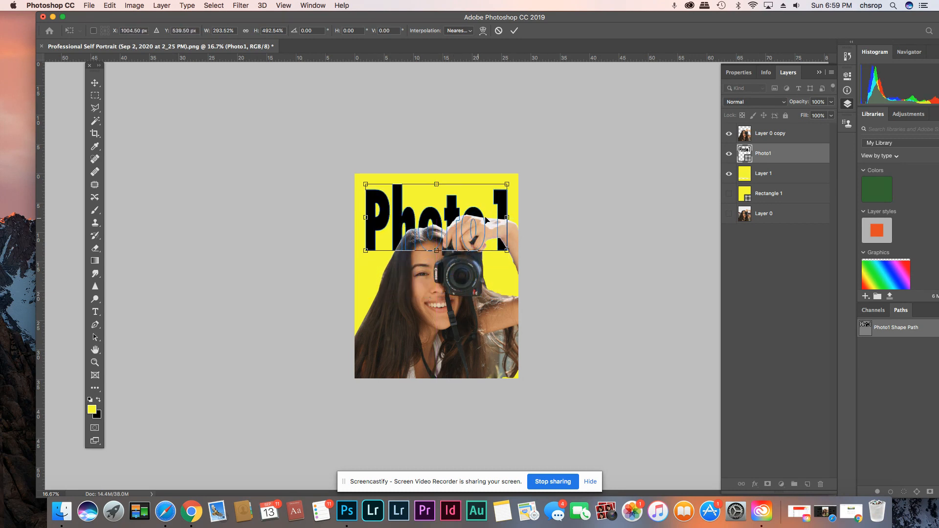
click(513, 31)
mouse_move(456, 208)
mouse_down()
mouse_move(456, 199)
mouse_move(456, 209)
mouse_up()
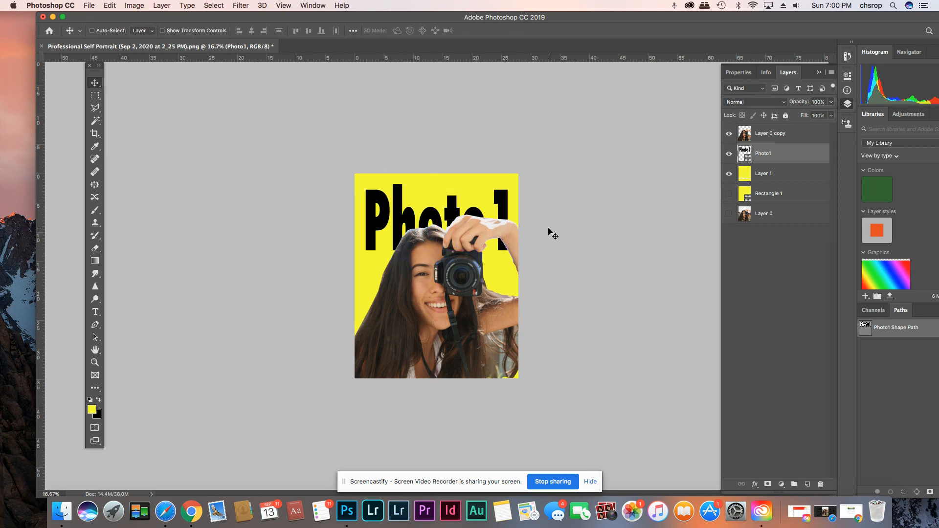
Bring the Photo1 layer in front of the woman's cutout and move the heading to the lower edge of the portrait.
drag(754, 155, 756, 132)
drag(465, 257, 465, 365)
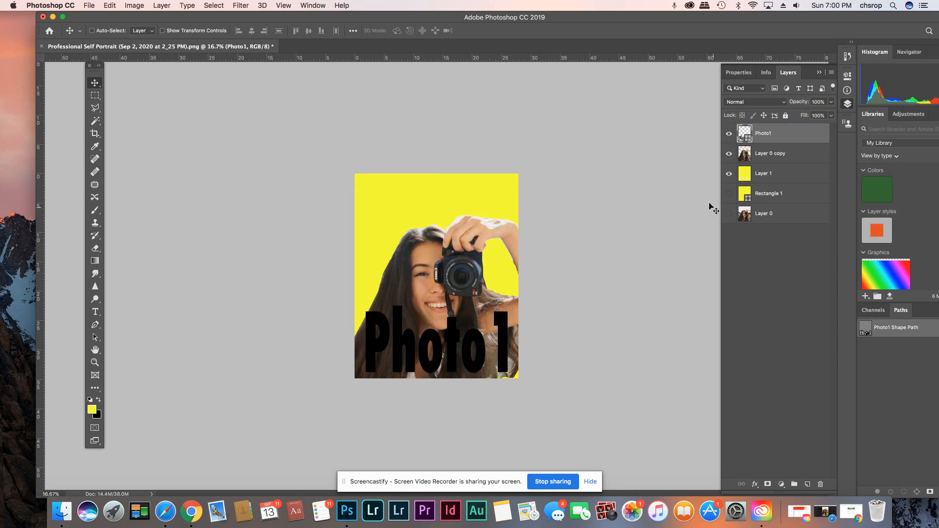
Try to raise the woman's cutout and scale it down, and move it back to its original position.
click(757, 154)
drag(460, 275, 454, 232)
key(ctrl+t)
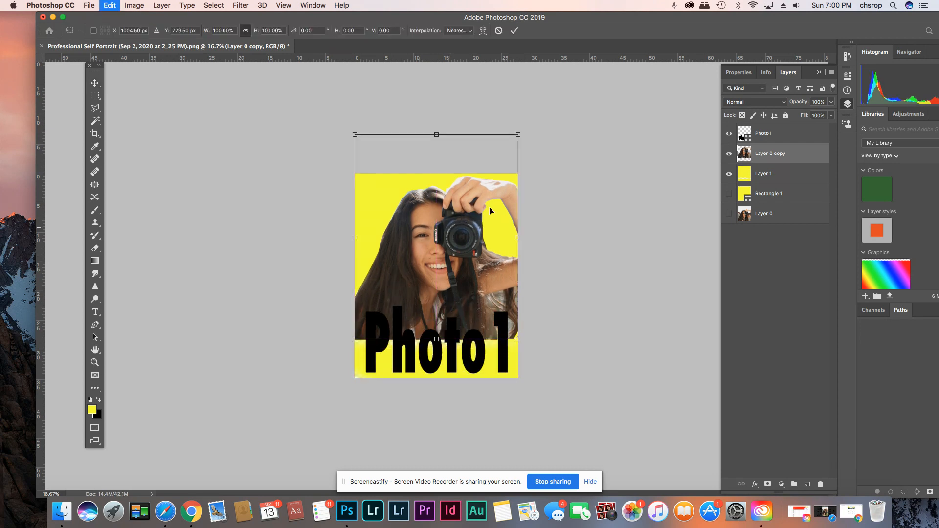
drag(517, 131, 499, 155)
key(ctrl+z)
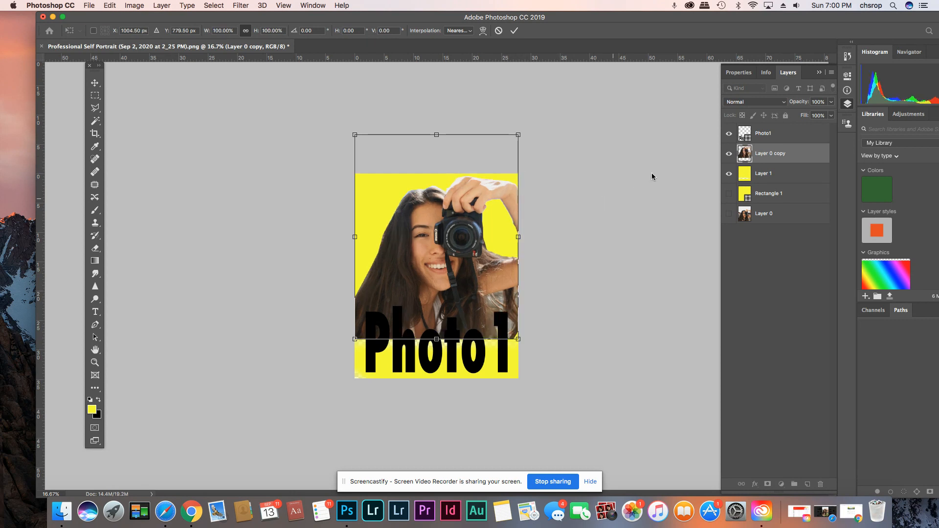
drag(394, 221, 395, 260)
click(95, 82)
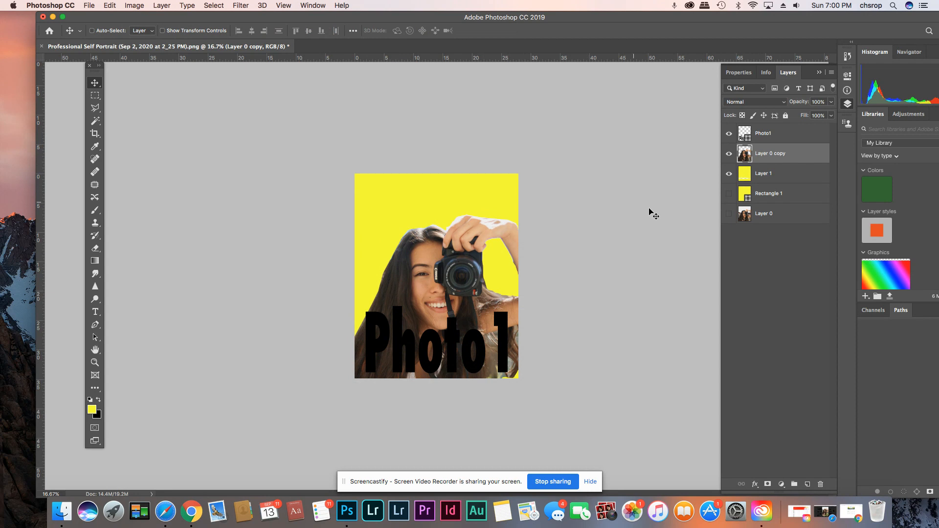
Apply a Color Overlay in bright yellow (f6ff00) at 100% opacity to the Photo1 heading.
click(770, 142)
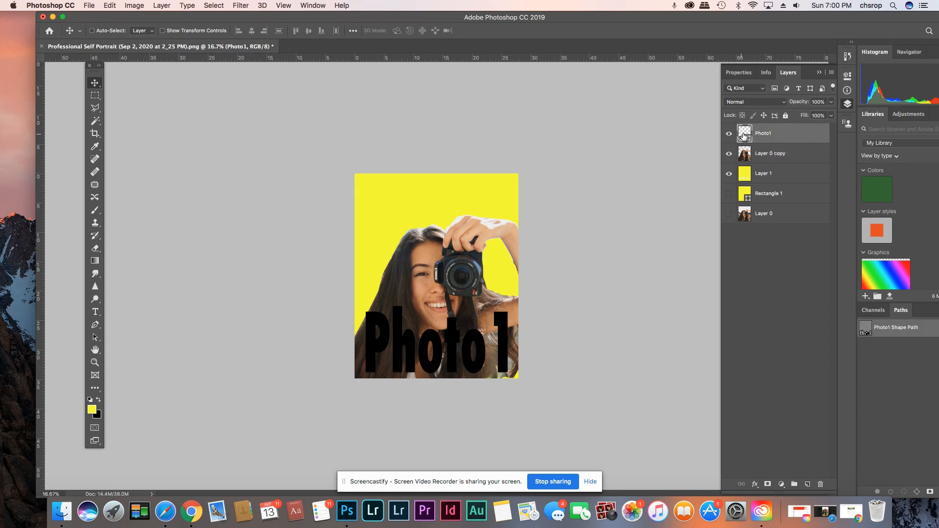
double_click(789, 133)
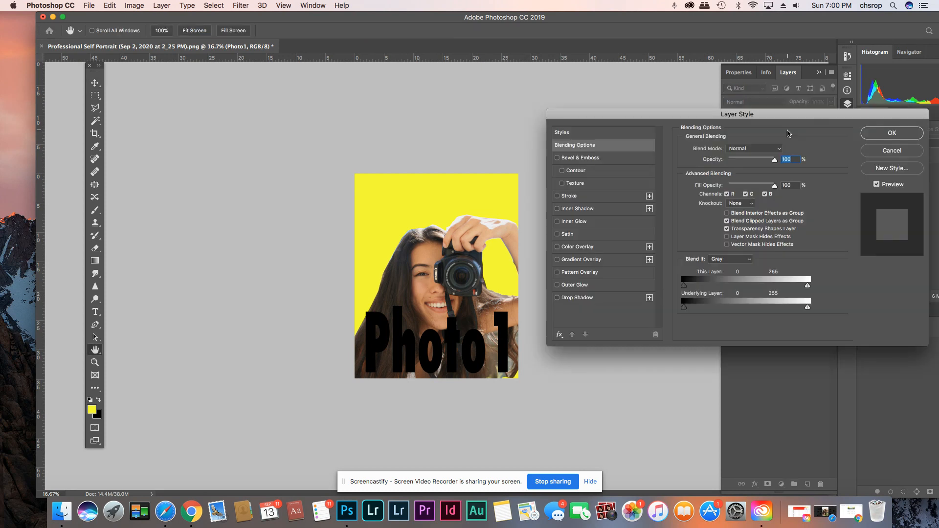
click(557, 247)
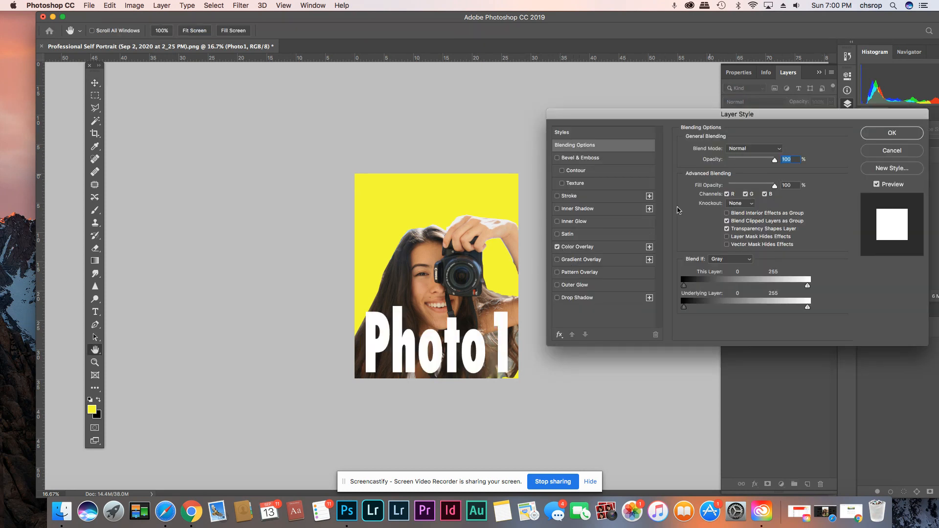
click(584, 248)
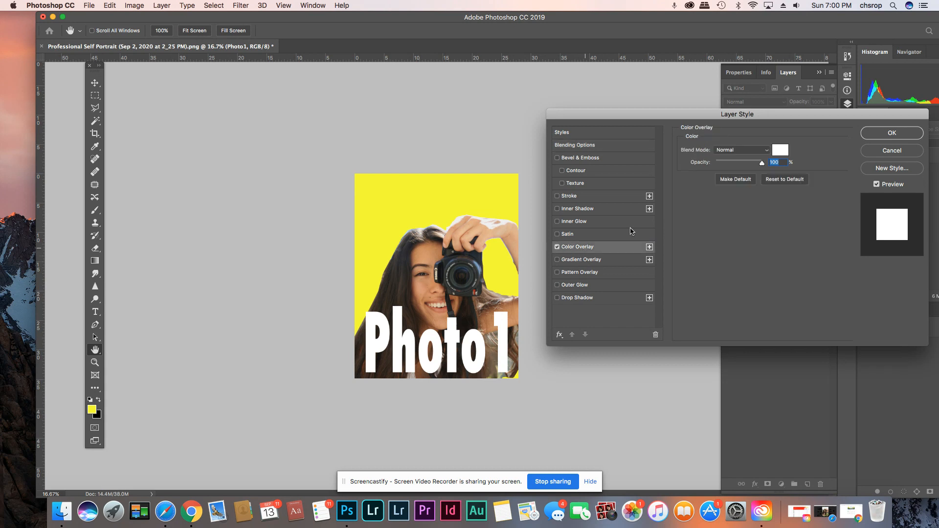
click(781, 151)
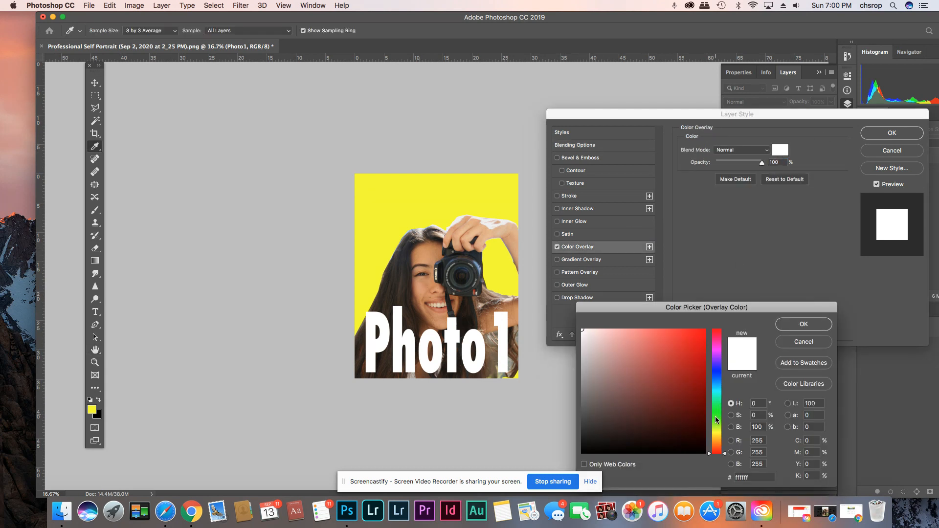
click(718, 432)
drag(696, 350, 705, 330)
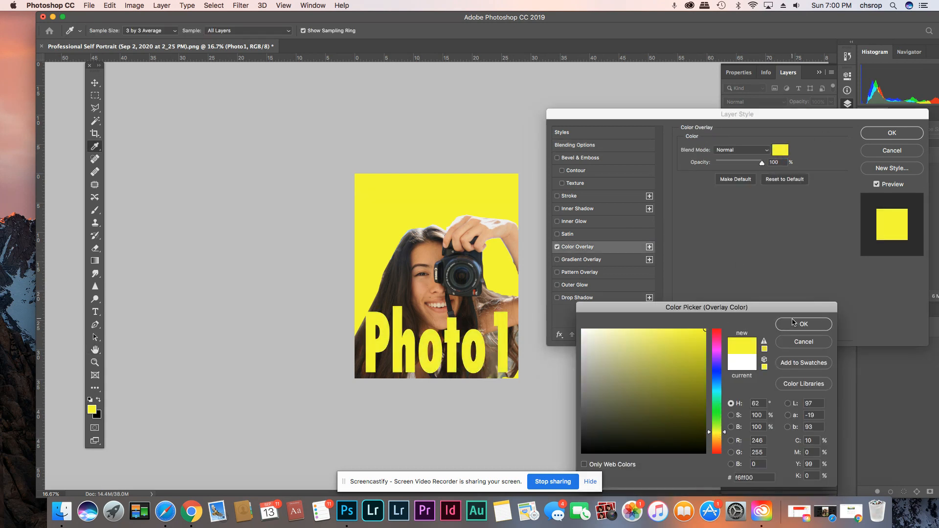
click(811, 322)
click(892, 133)
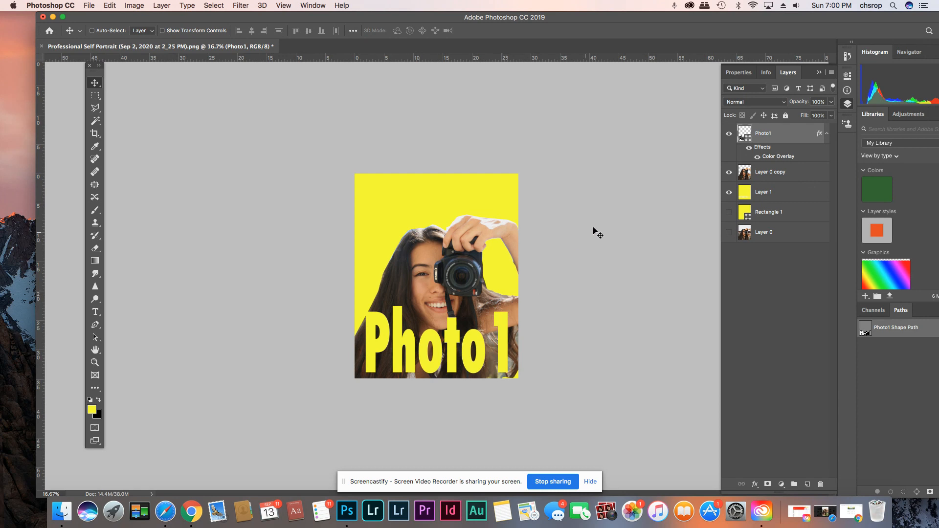
Convert the woman's cutout layer to black and white using the Default preset.
click(785, 177)
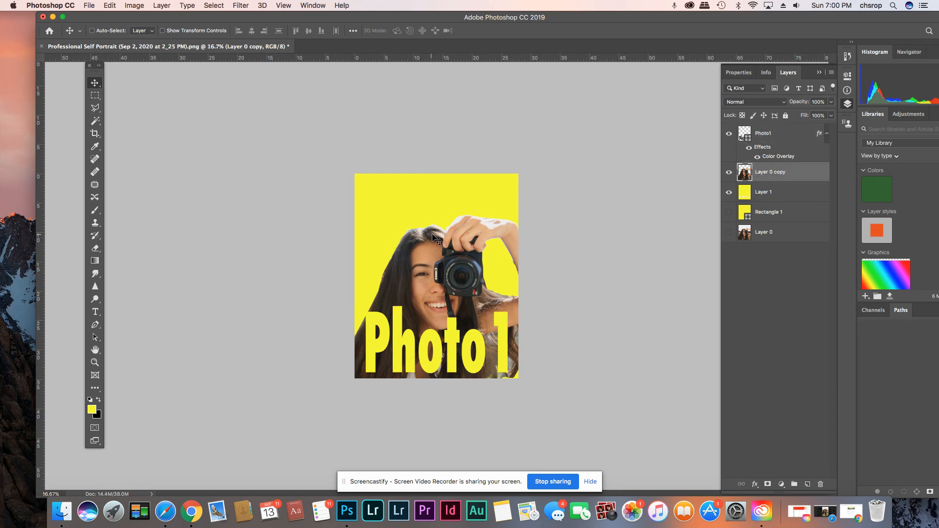
click(143, 7)
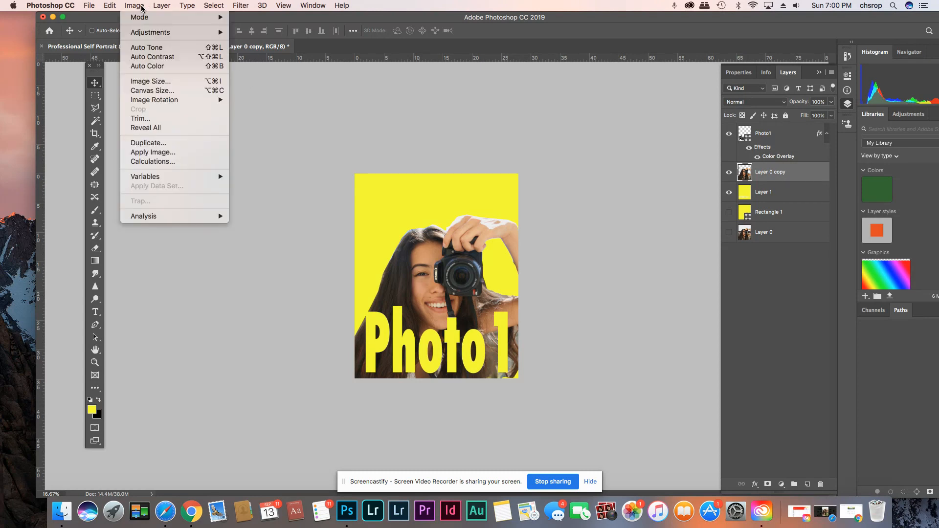
mouse_move(144, 35)
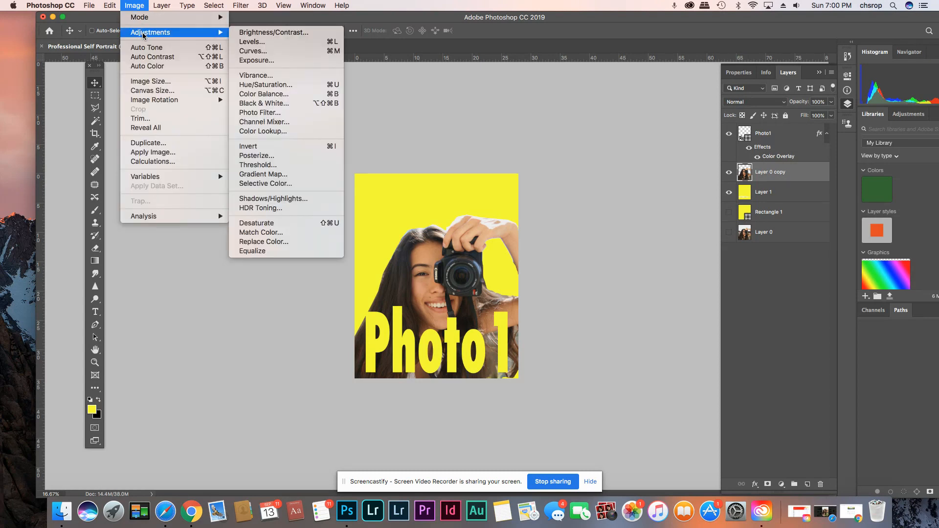
click(243, 94)
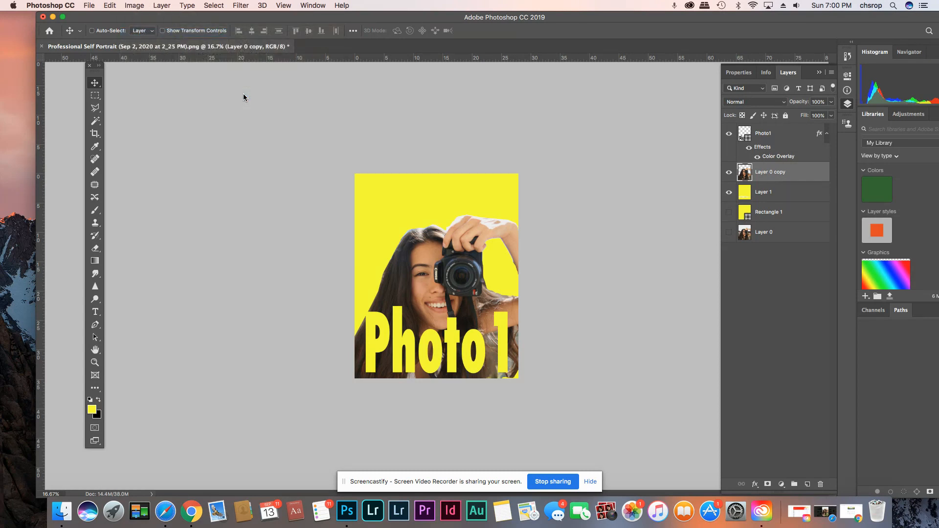
click(562, 153)
click(141, 6)
mouse_move(147, 32)
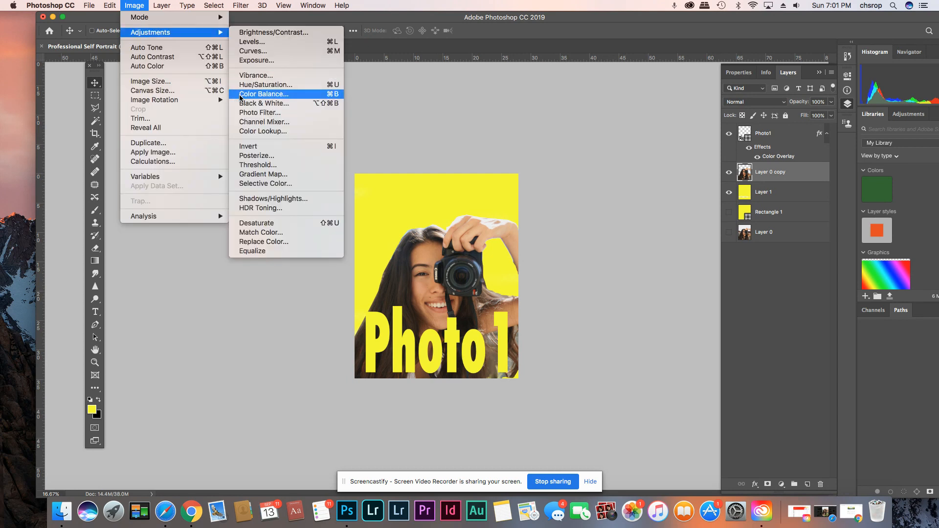
click(254, 103)
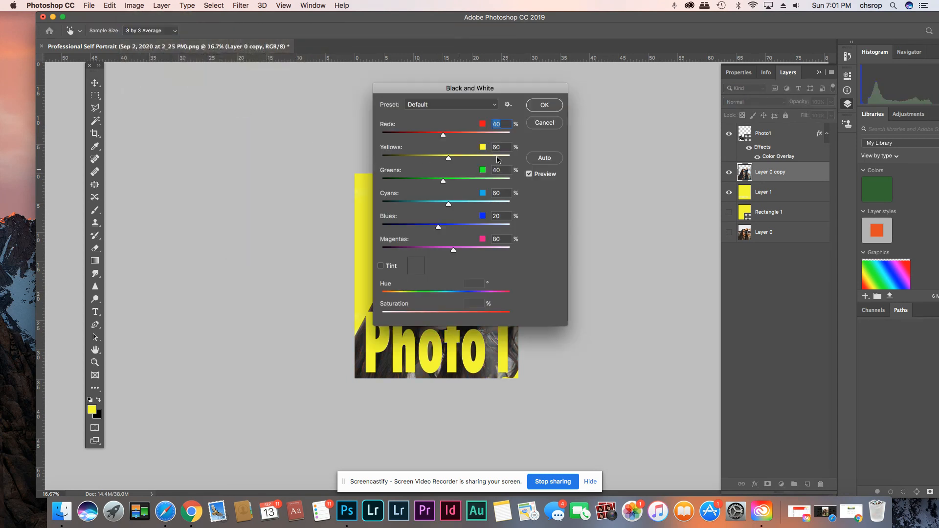
click(545, 106)
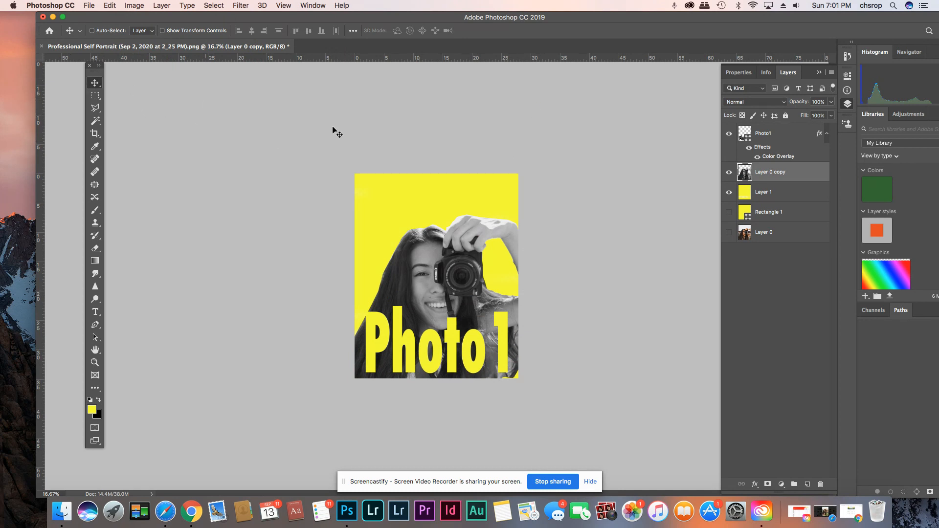
Duplicate the black-and-white cutout layer and enlarge the copy to about 107.4% with Free Transform.
click(832, 72)
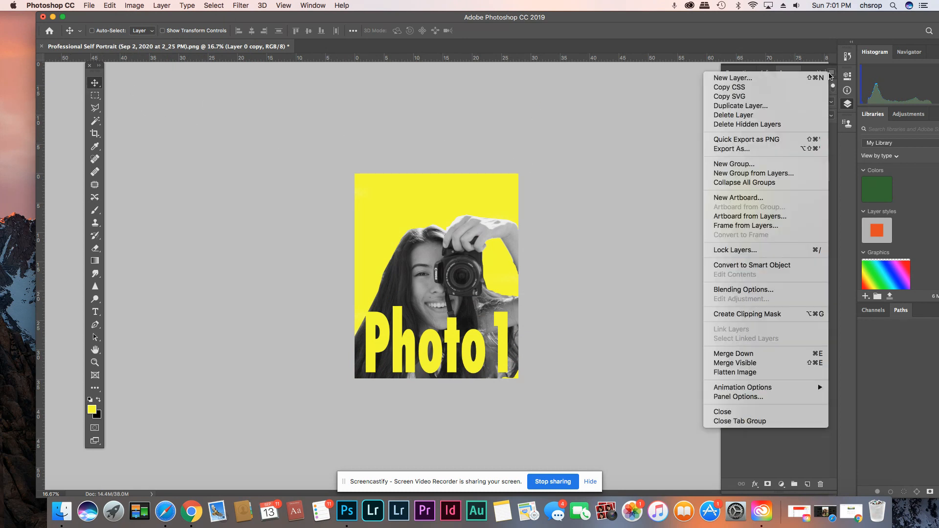
click(807, 106)
click(560, 209)
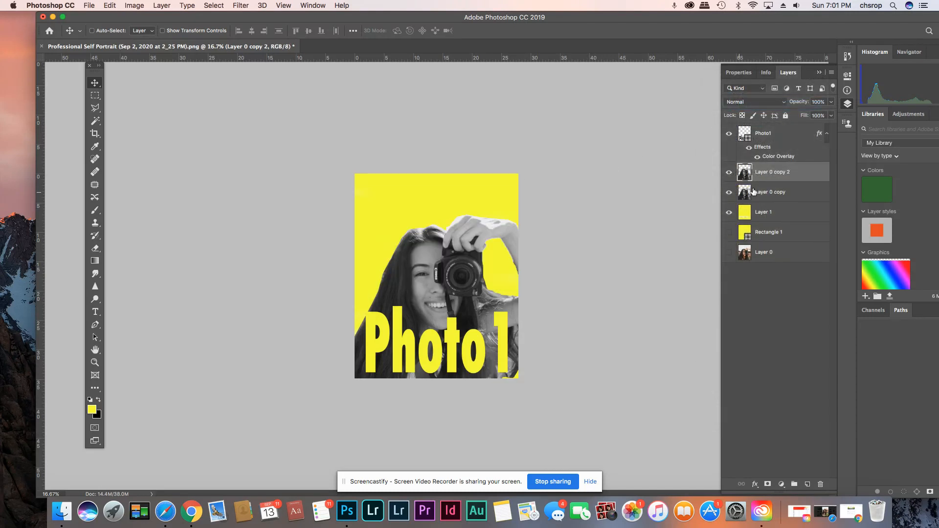
click(727, 173)
key(super+t)
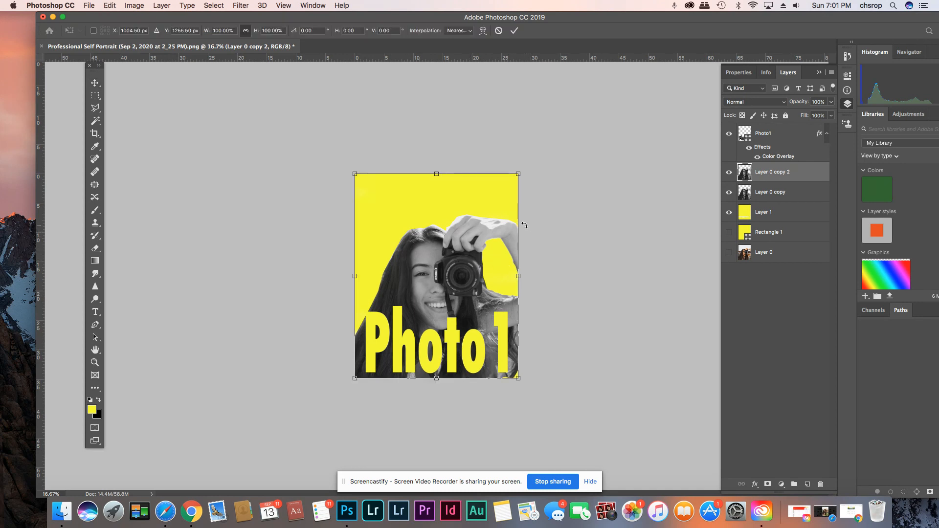
drag(517, 172, 530, 158)
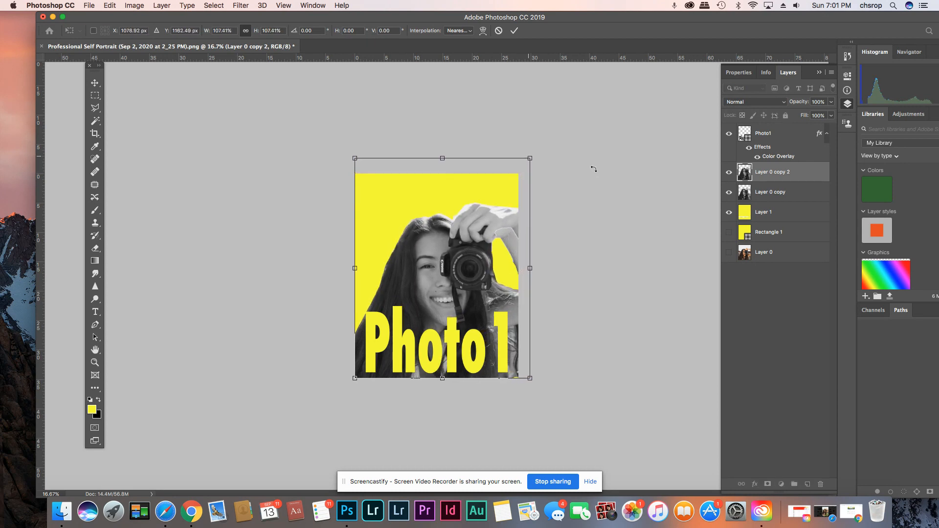
click(514, 30)
Clear the background areas around the woman in the enlarged copy using Magic Wand selections, and deselect.
click(96, 122)
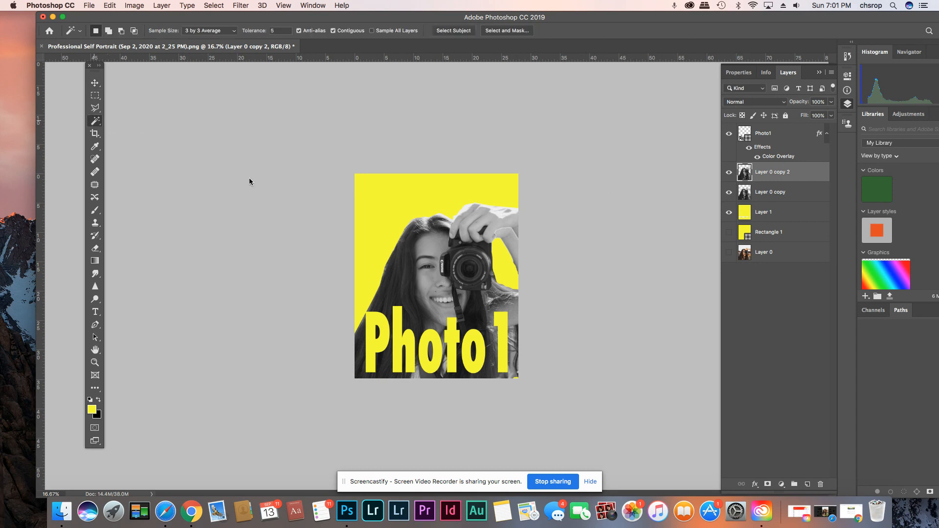
click(400, 207)
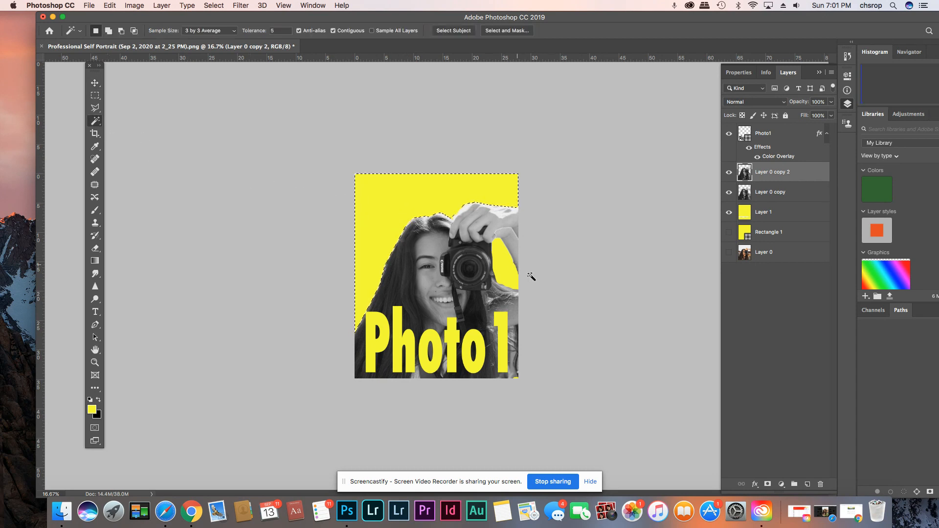
shift+click(505, 271)
shift+click(503, 347)
key(Delete)
key(ctrl+d)
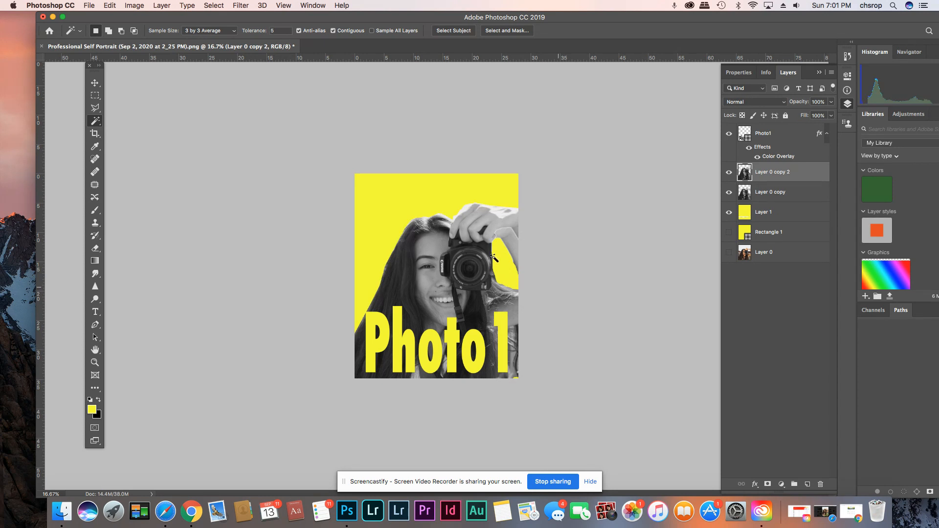
Turn the enlarged copy into a black silhouette with Levels, setting input shadows to 98 and midtones to 0.01.
click(95, 83)
click(134, 6)
mouse_move(146, 36)
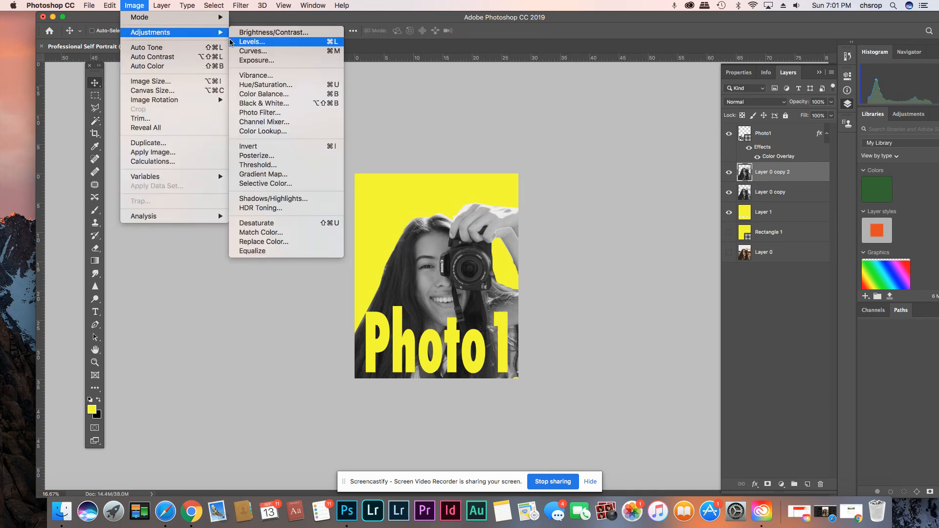
click(244, 43)
mouse_move(738, 222)
mouse_down()
mouse_move(679, 223)
mouse_move(725, 223)
mouse_up()
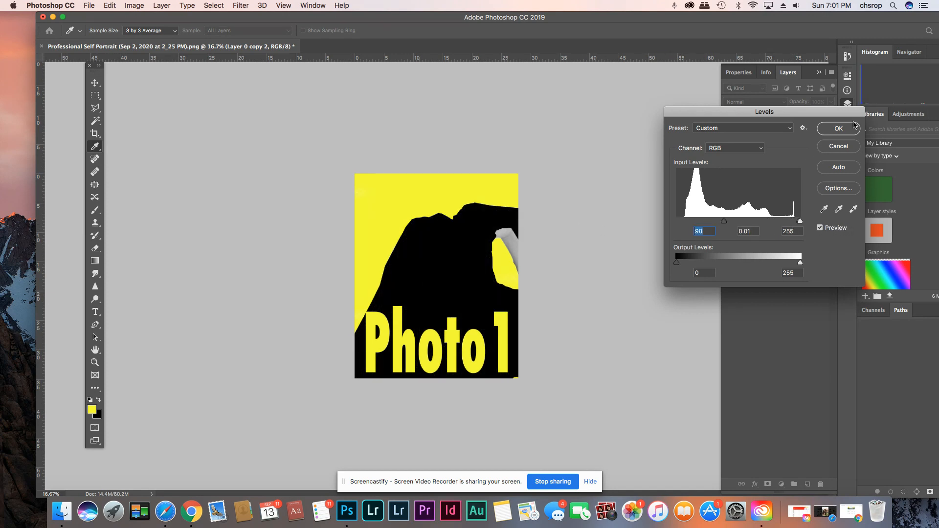
click(853, 126)
Place the black silhouette layer behind the black-and-white portrait and shift it so it forms an outline around the woman.
drag(776, 176, 778, 198)
drag(503, 199, 543, 222)
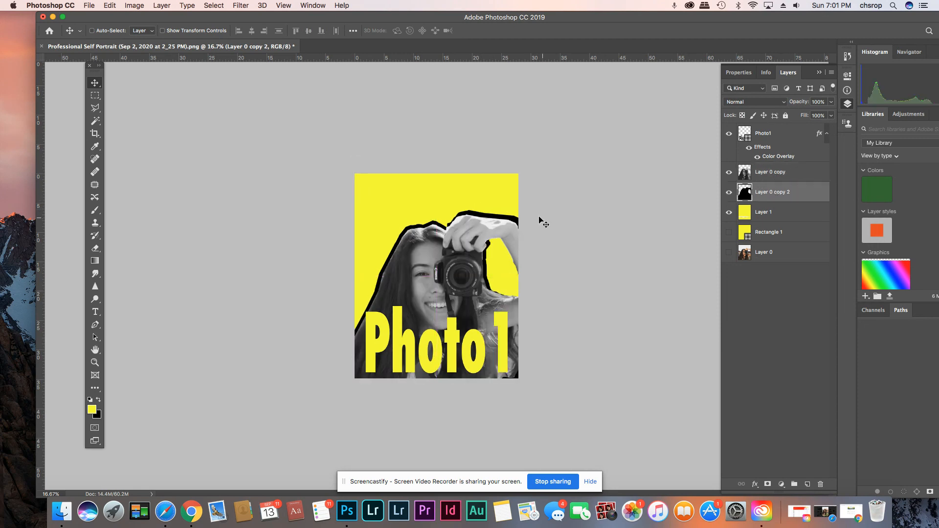
drag(492, 219, 491, 218)
Duplicate the black silhouette layer and select the copy's black area with the Magic Wand.
click(832, 72)
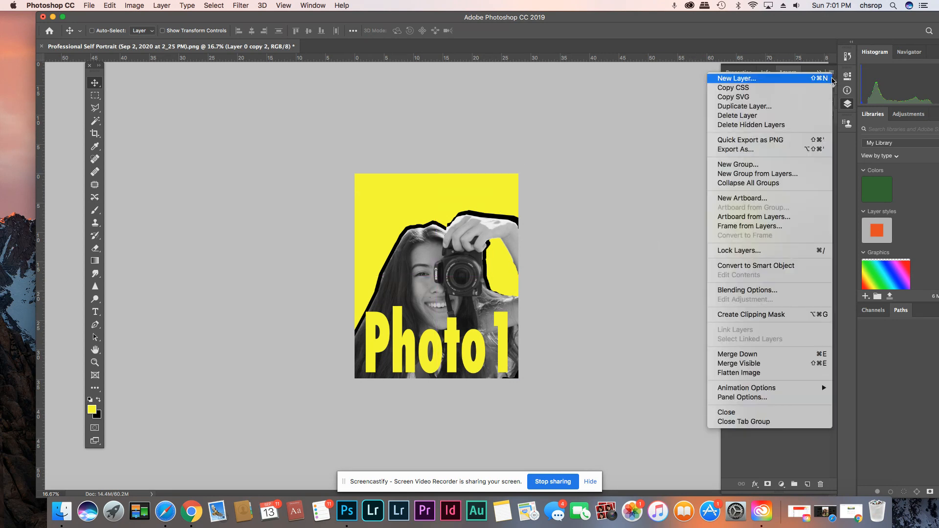
click(729, 105)
click(561, 210)
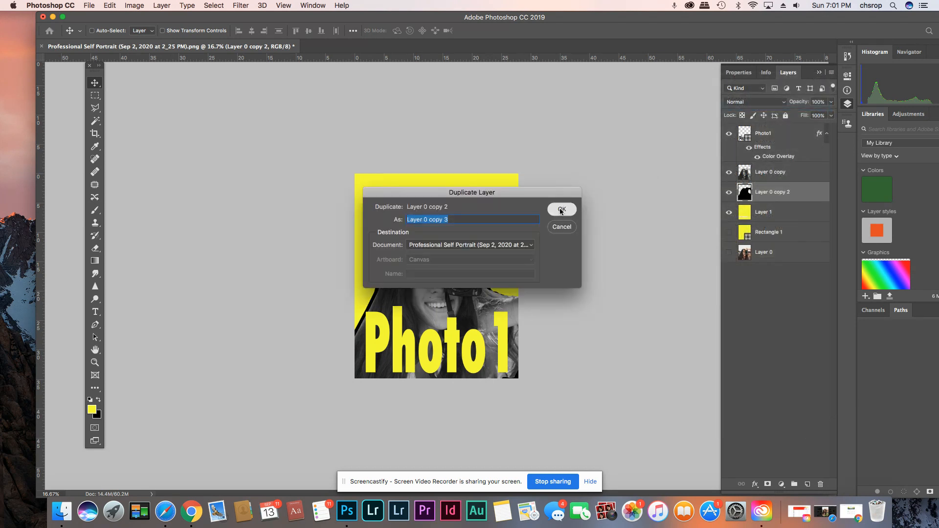
click(96, 123)
click(485, 221)
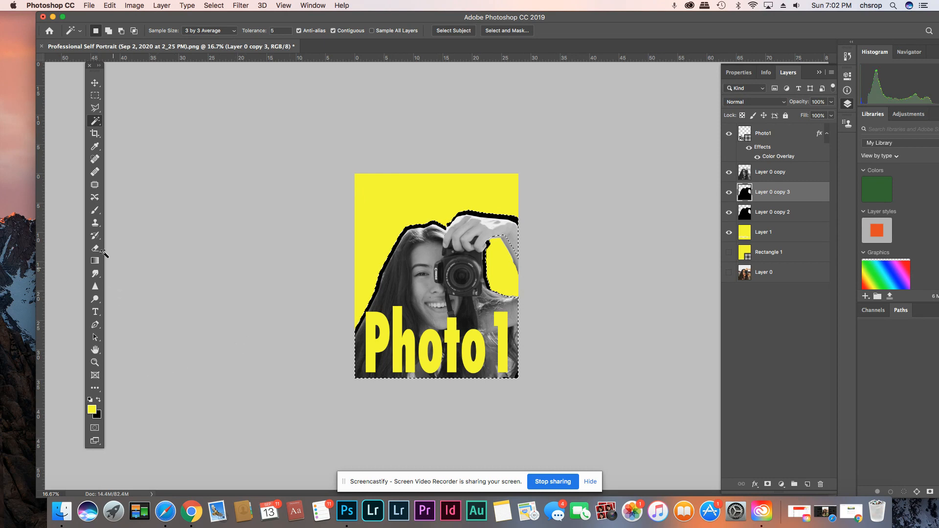
click(134, 5)
mouse_move(151, 32)
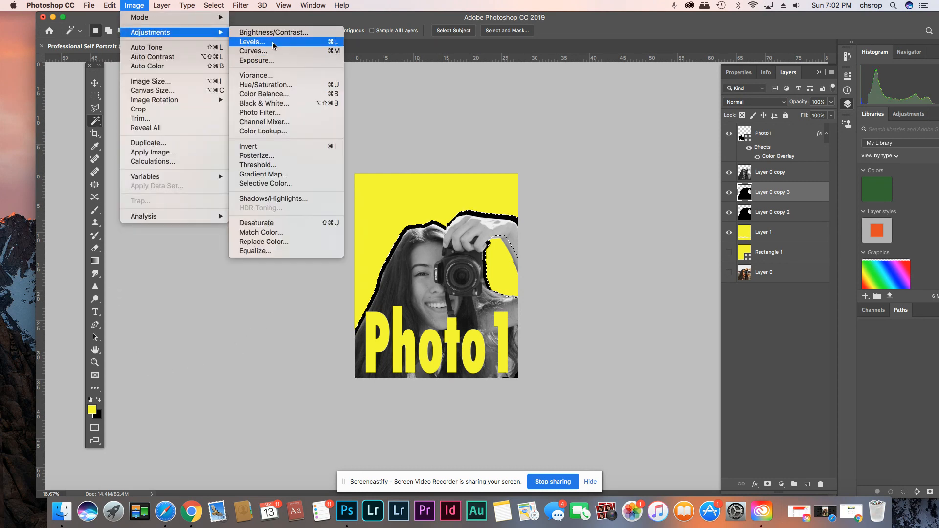
key(super+l)
drag(736, 221, 630, 209)
click(823, 144)
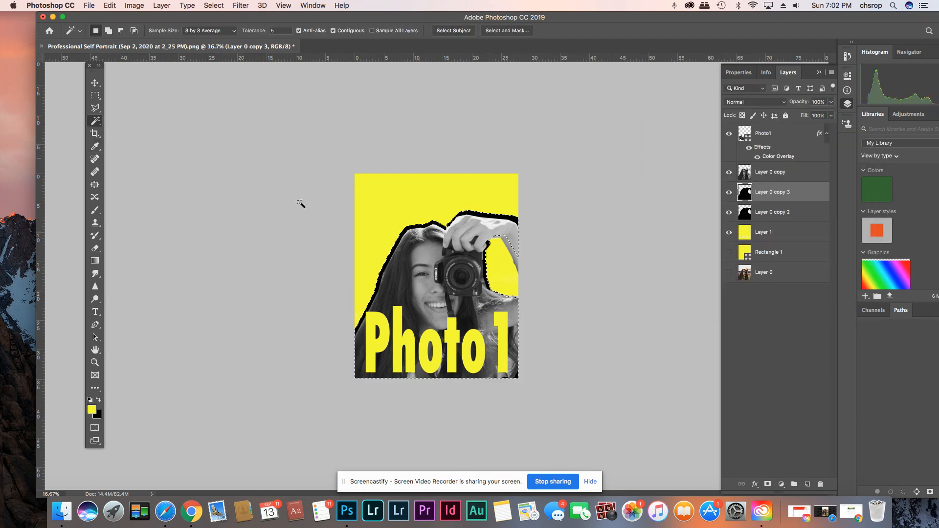
Set the foreground color to teal, paint the selected silhouette copy with the Brush, and deselect.
click(92, 408)
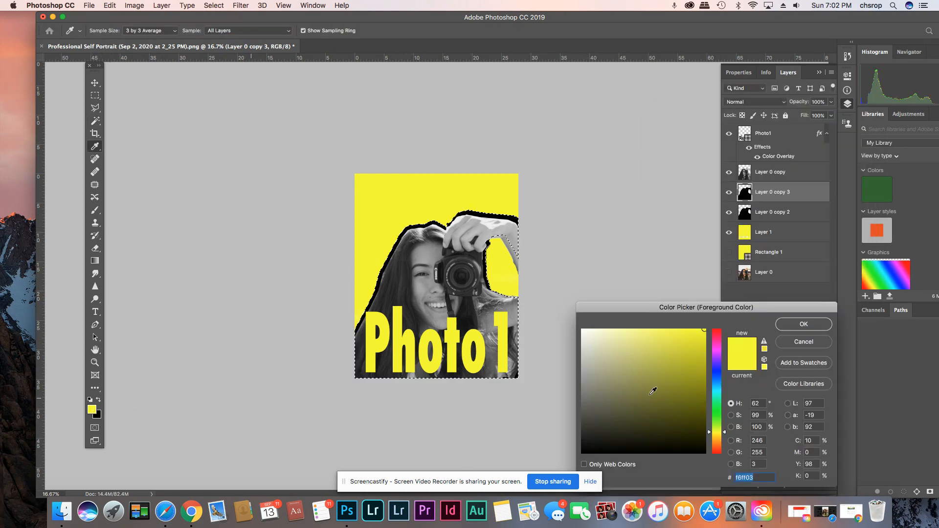
drag(713, 383, 713, 390)
click(698, 365)
click(796, 321)
click(95, 214)
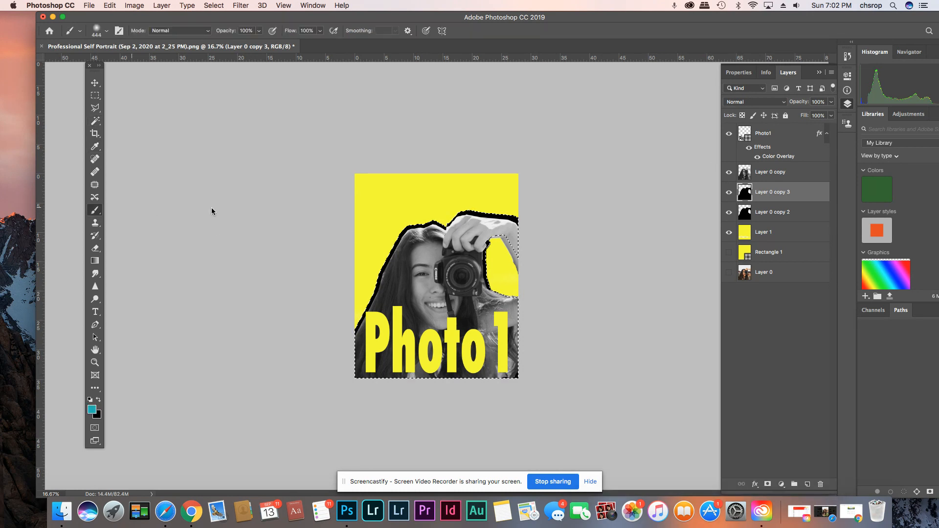
mouse_move(401, 217)
mouse_down()
mouse_move(359, 325)
mouse_move(430, 221)
mouse_move(503, 204)
mouse_move(490, 254)
mouse_move(506, 295)
mouse_up()
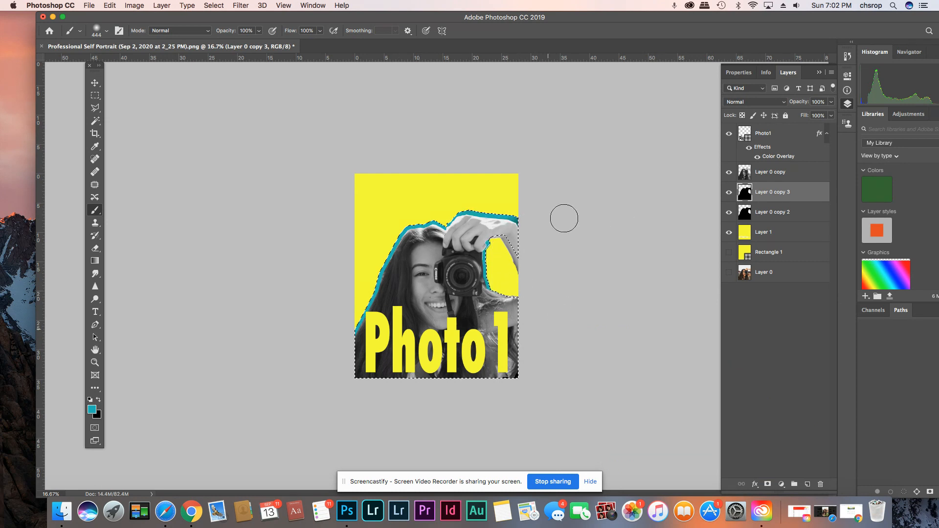
click(91, 86)
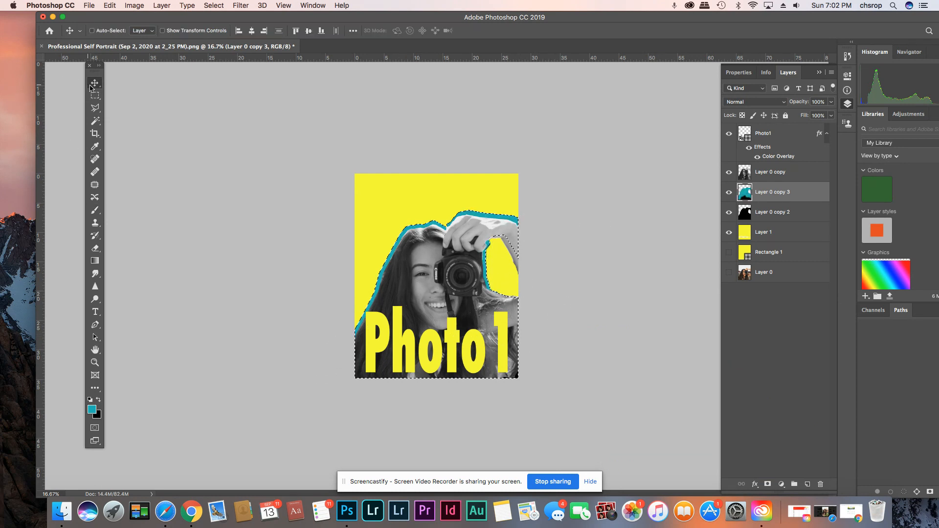
click(212, 6)
click(220, 27)
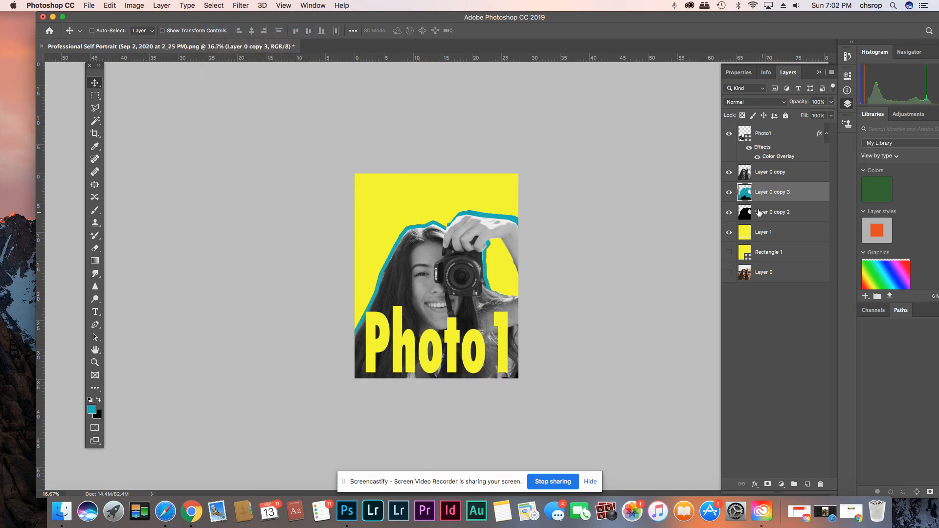
Enlarge the teal silhouette to about 101.9%, shift it slightly left, and bring the black silhouette layer in front of it.
click(729, 193)
click(729, 193)
key(super+t)
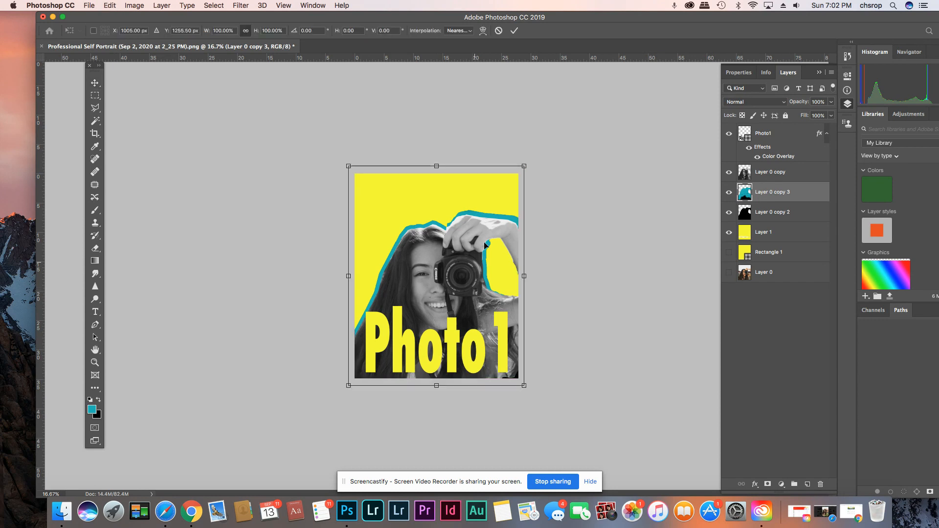
drag(524, 167, 527, 162)
drag(498, 197, 489, 199)
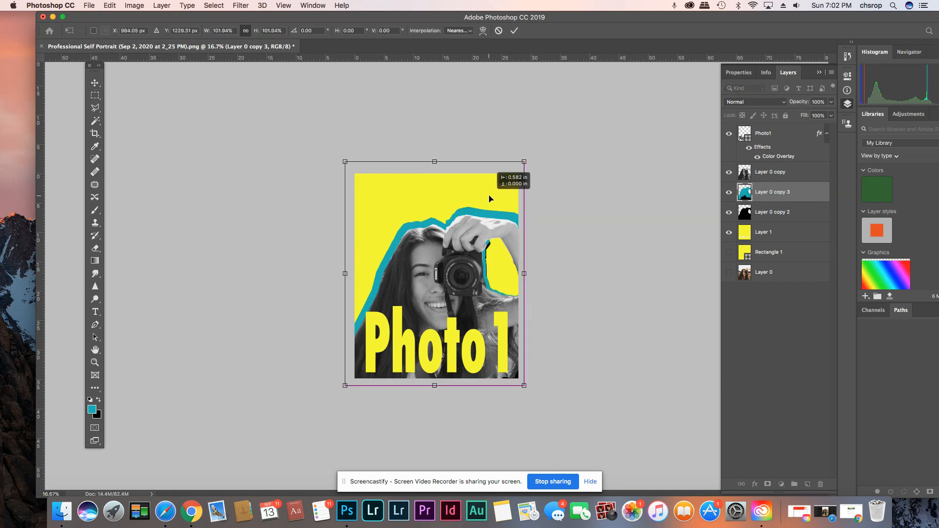
click(514, 30)
drag(783, 219, 782, 193)
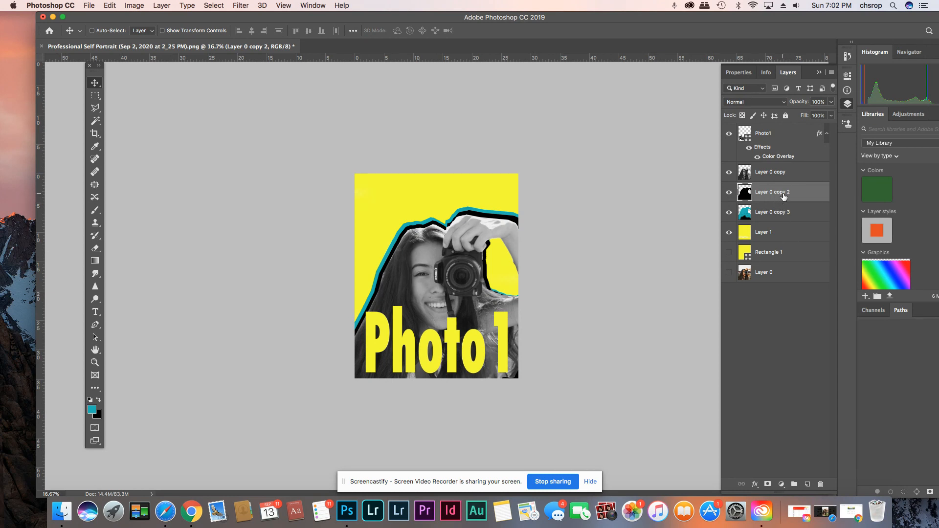
Try the Multiply blend mode on the black silhouette layer and return it to Normal.
click(762, 103)
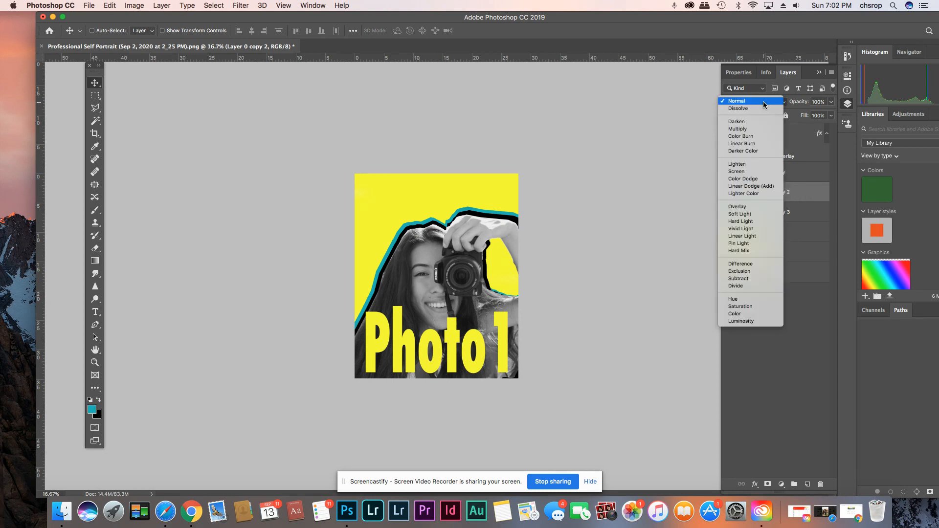
click(757, 130)
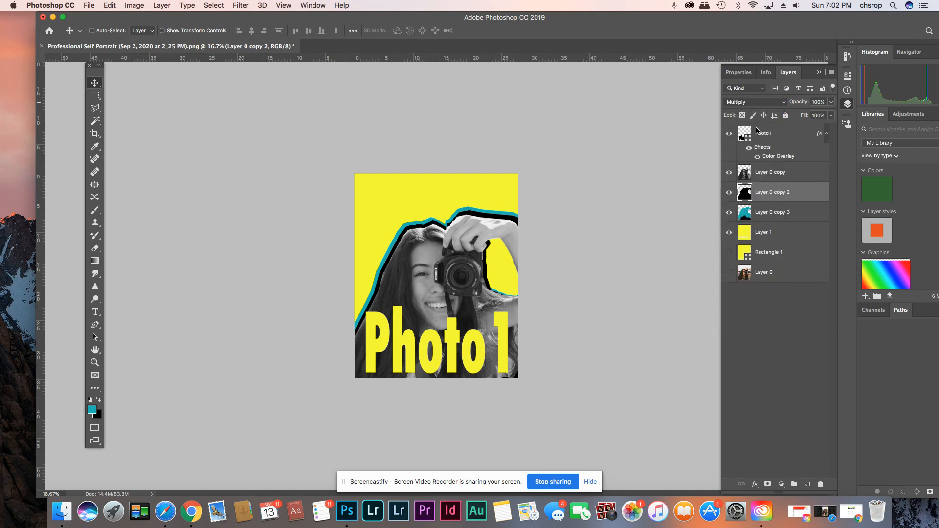
click(757, 102)
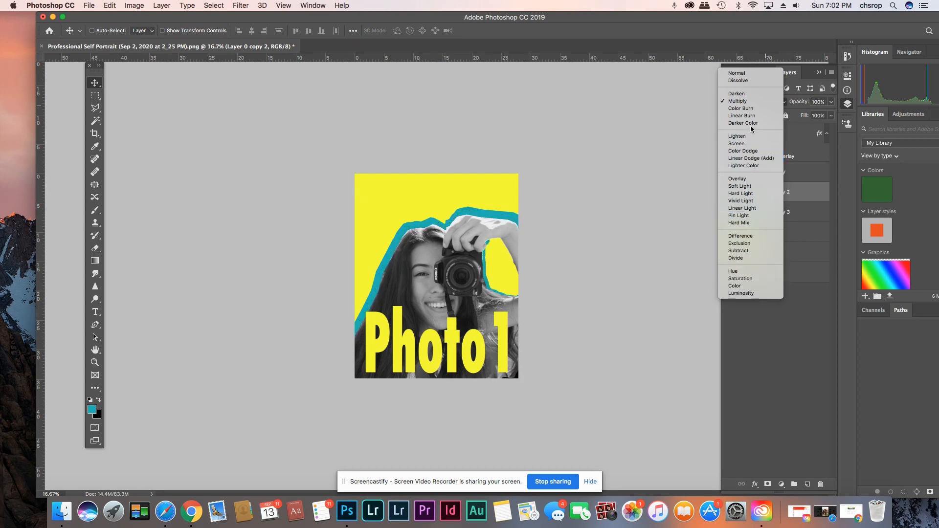
click(748, 73)
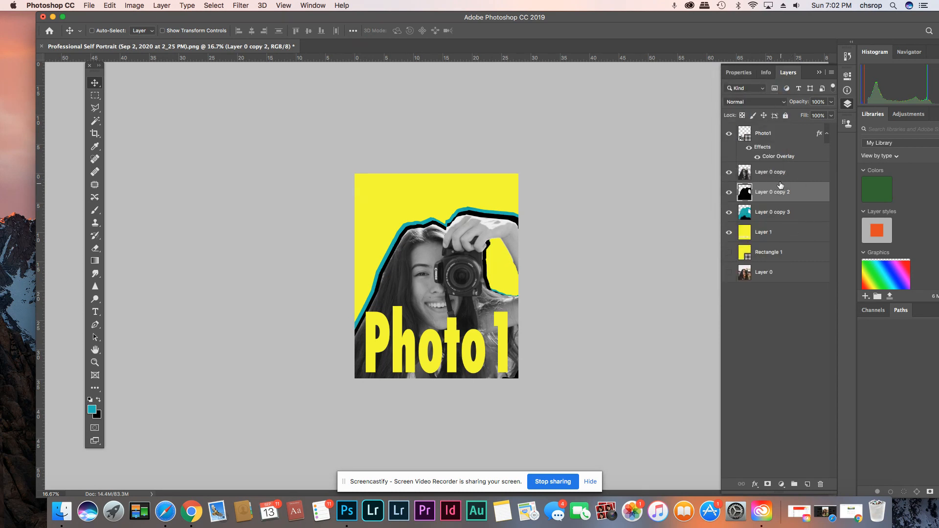
Try blend modes such as Darken and Soft Light on the black-and-white cutout, with the black silhouette shown and hidden, keeping Normal.
click(778, 175)
click(757, 101)
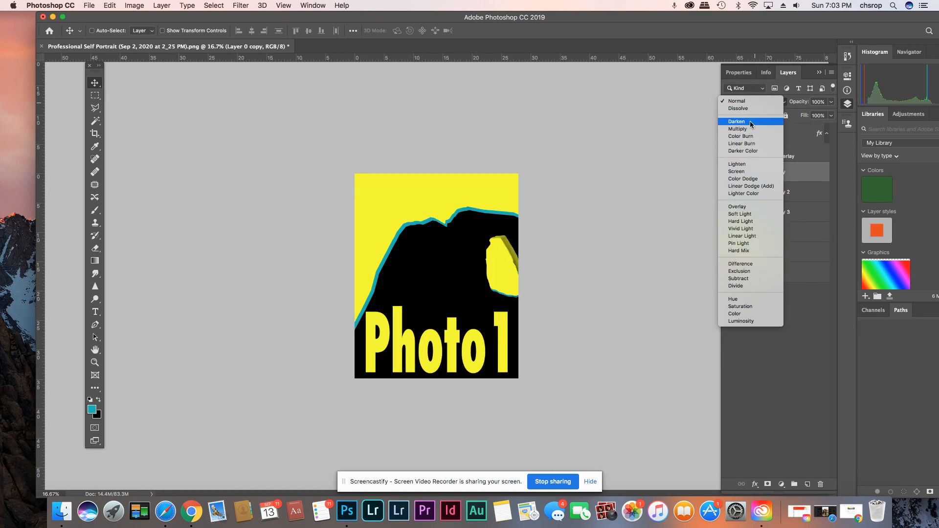
click(756, 102)
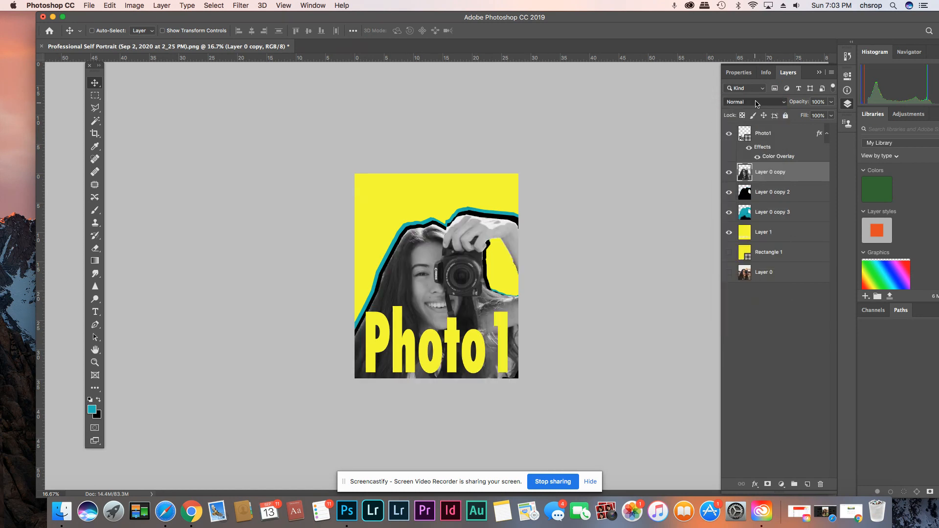
click(730, 192)
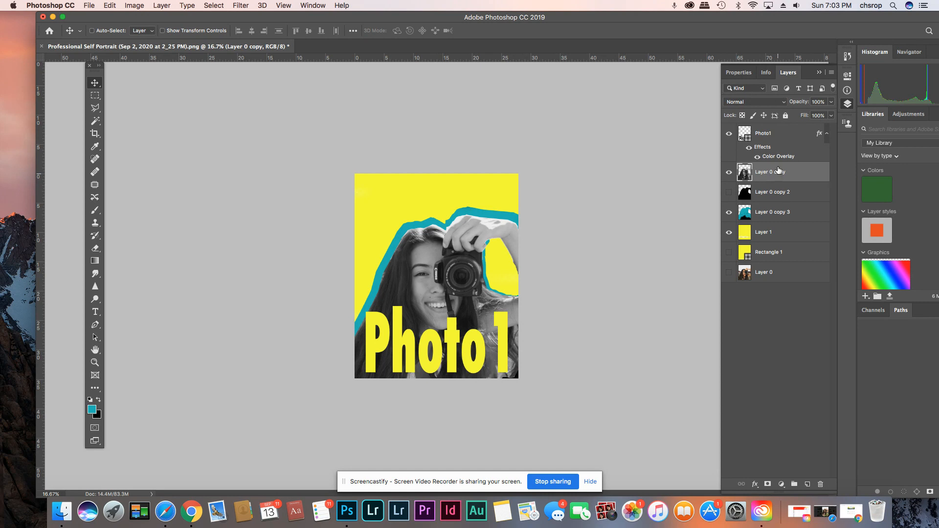
click(753, 101)
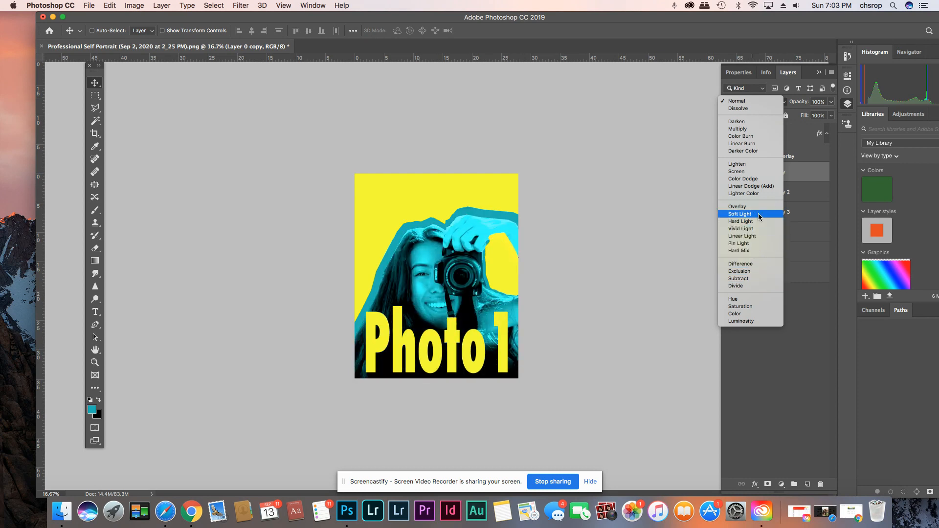
click(760, 101)
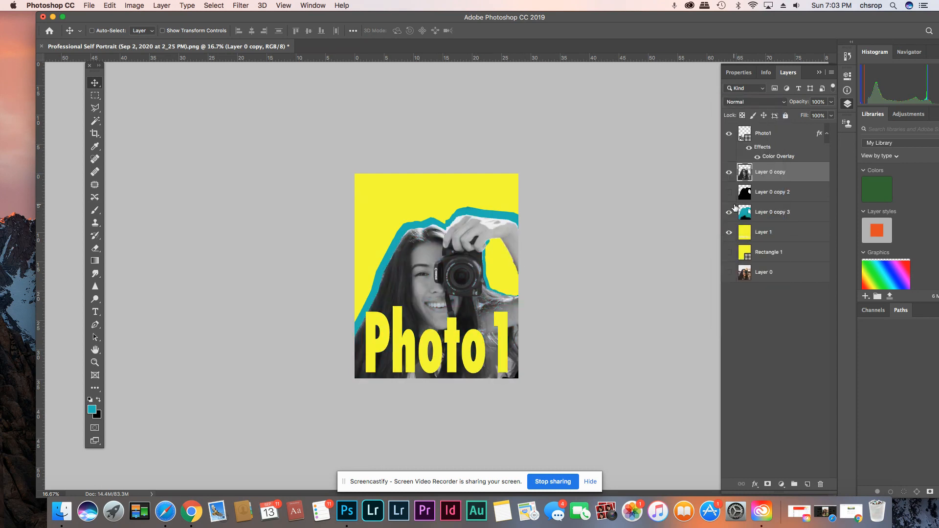
click(728, 192)
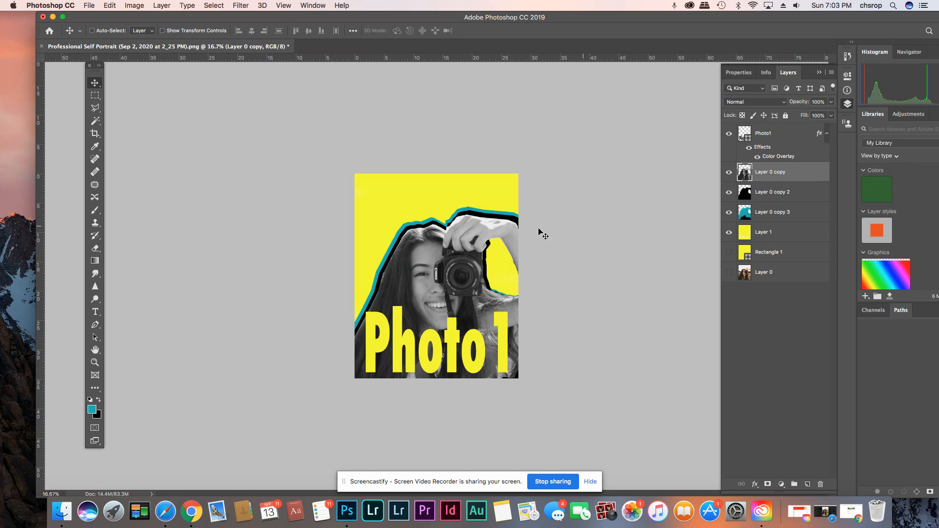
Duplicate the teal silhouette layer beneath the original and shift the copy slightly upward to widen the teal outline.
click(799, 198)
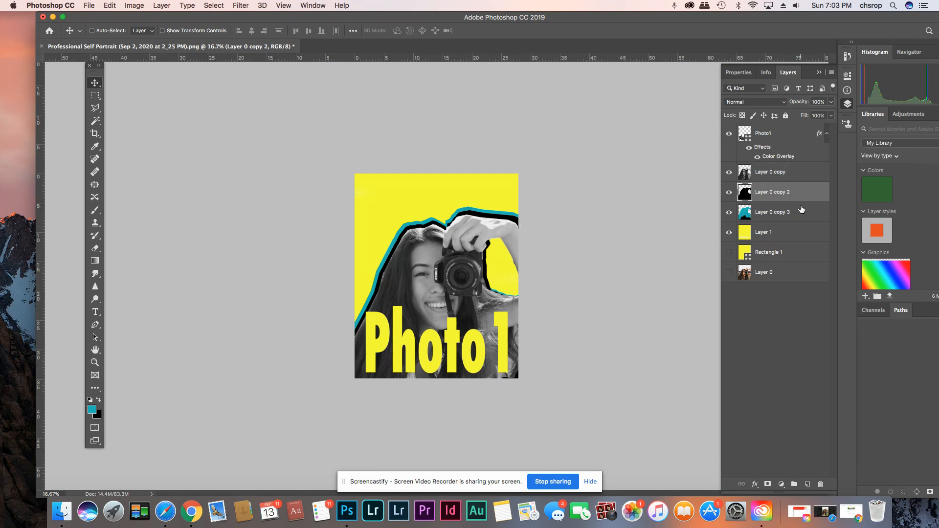
click(801, 210)
click(831, 72)
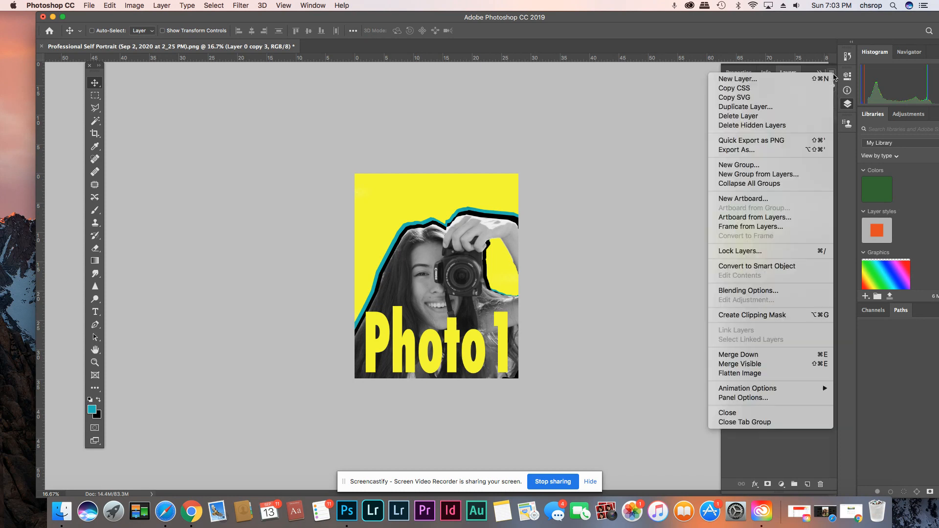
click(824, 106)
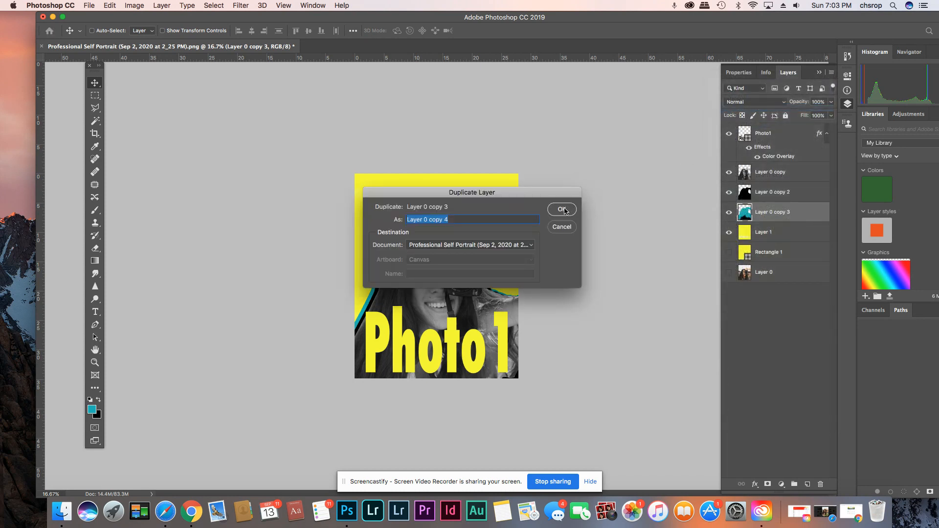
click(563, 209)
drag(763, 215, 744, 243)
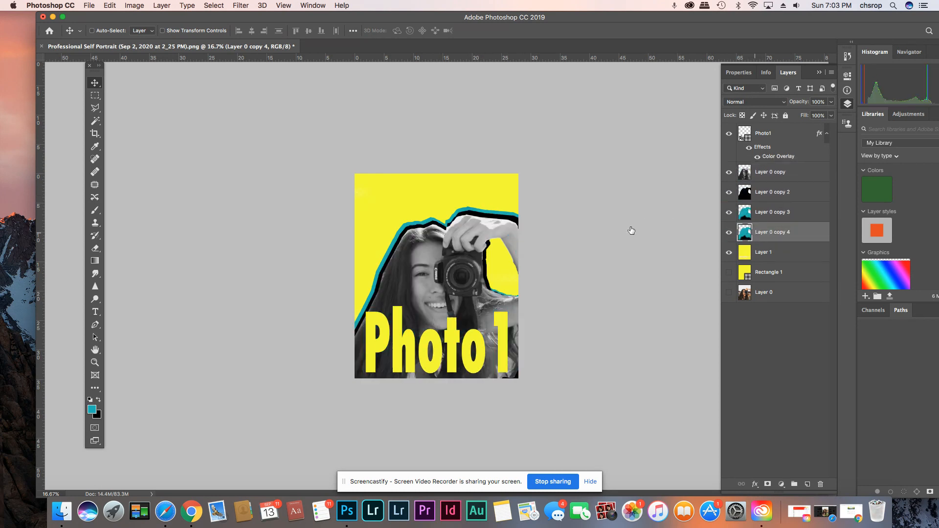
drag(455, 222, 457, 214)
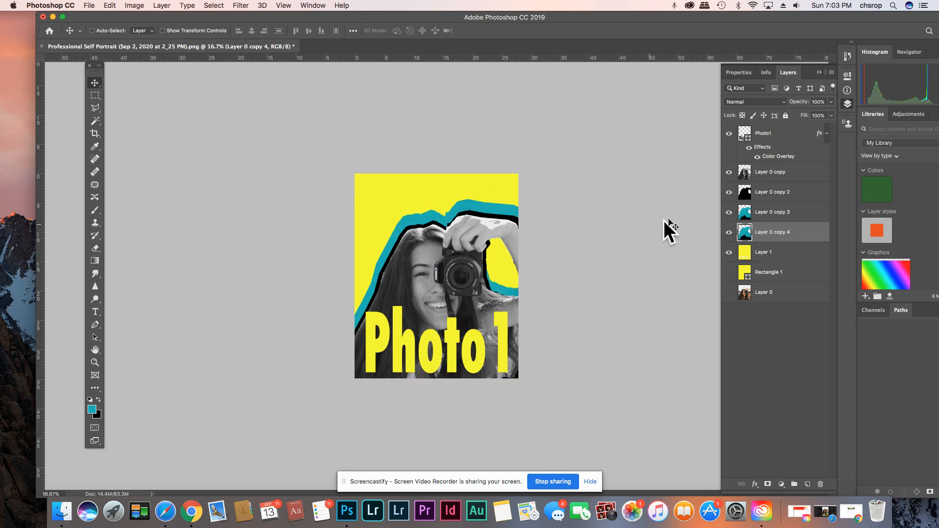
Duplicate the black silhouette layer and shift the copy slightly up and to the left.
click(759, 192)
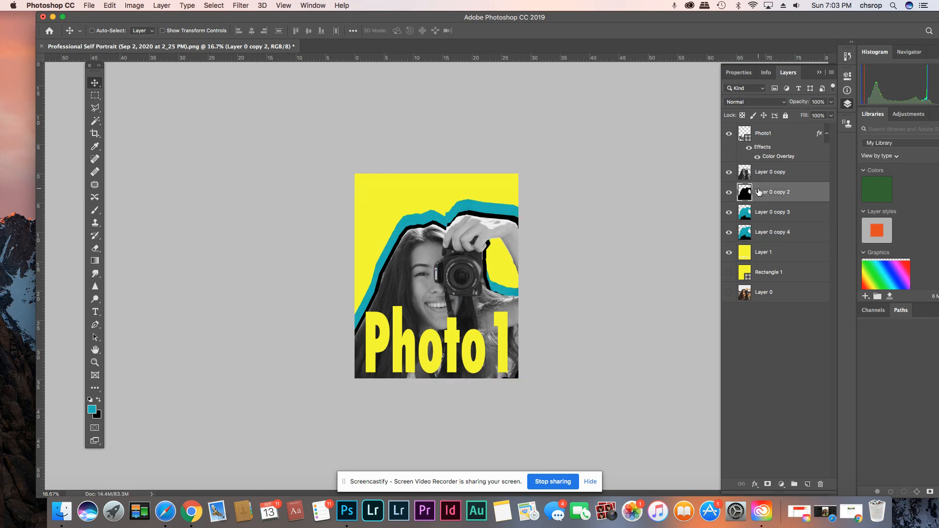
click(832, 71)
click(807, 107)
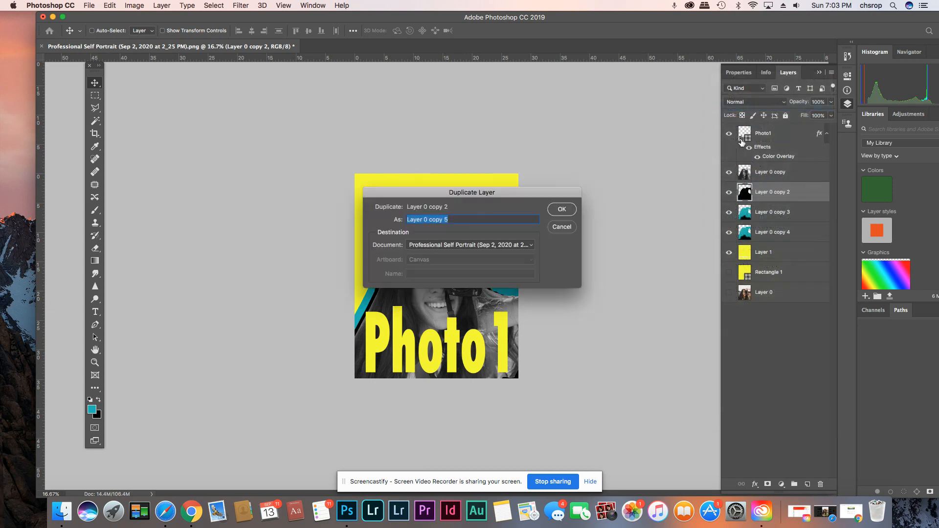
click(572, 215)
drag(481, 252, 478, 249)
Reorder the layers so the raised teal silhouette copy sits between the two black silhouette layers.
drag(771, 248, 766, 206)
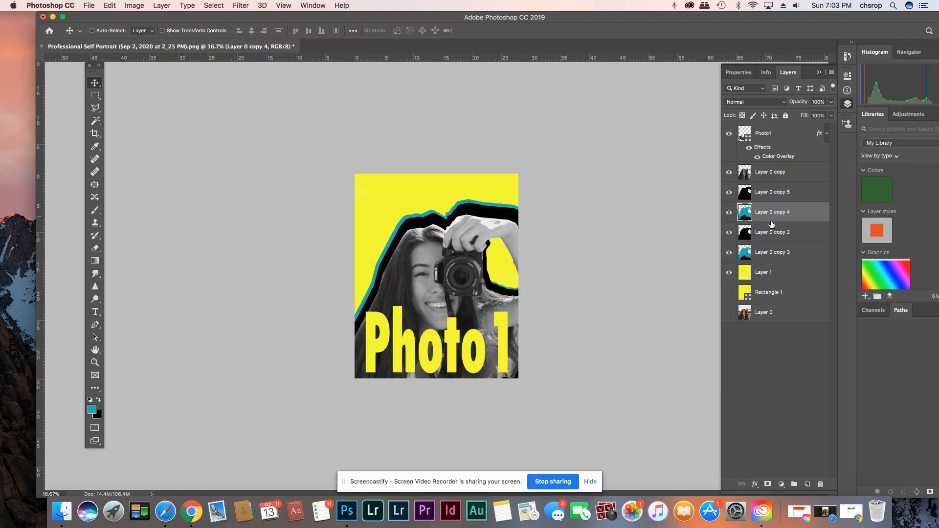
click(763, 253)
click(755, 232)
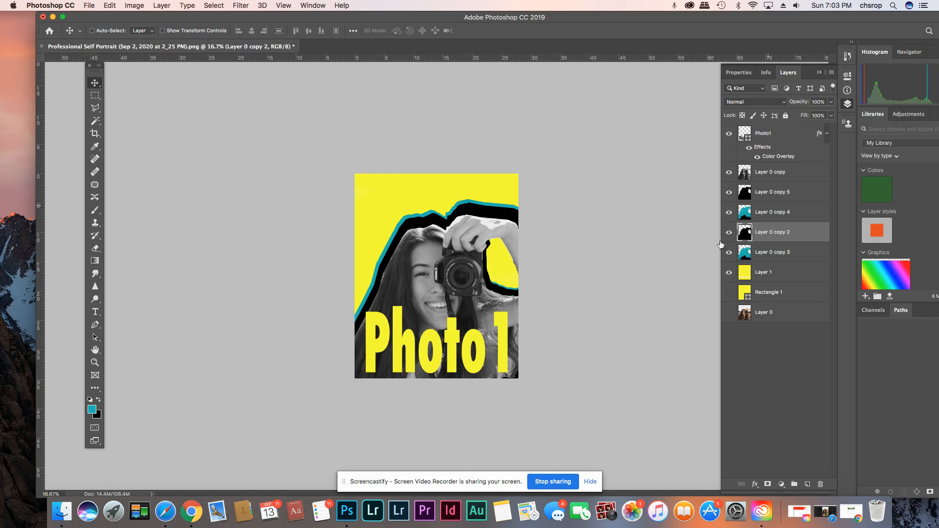
Duplicate the black-and-white cutout layer and turn the copy solid white using Levels with a white input level of 2.
click(766, 171)
click(832, 72)
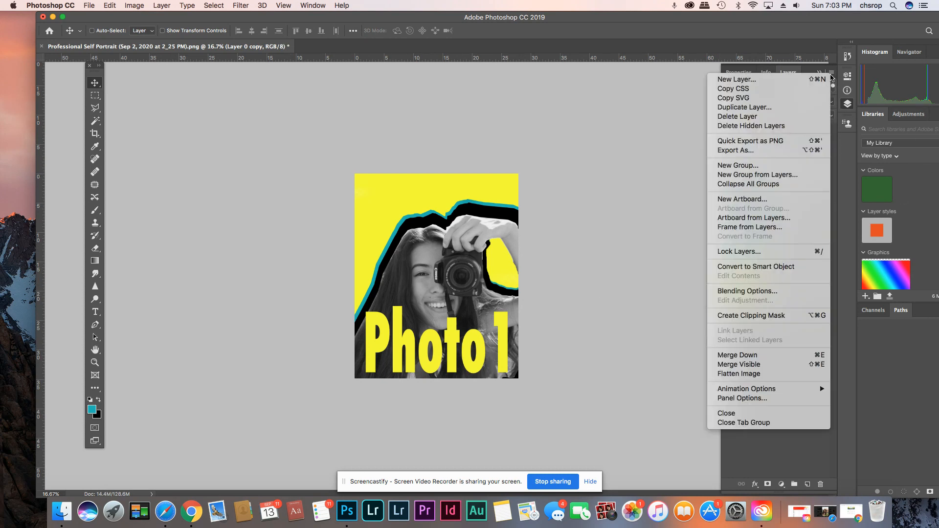
click(822, 107)
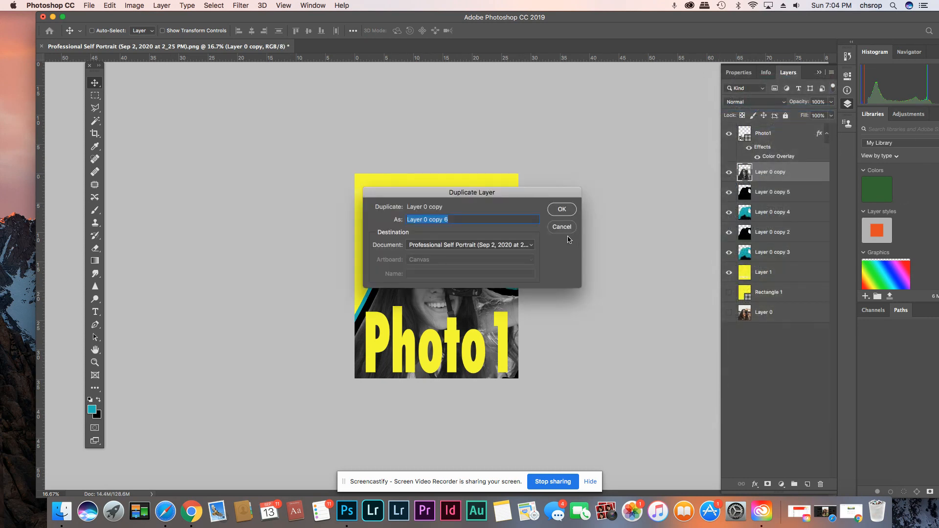
click(563, 210)
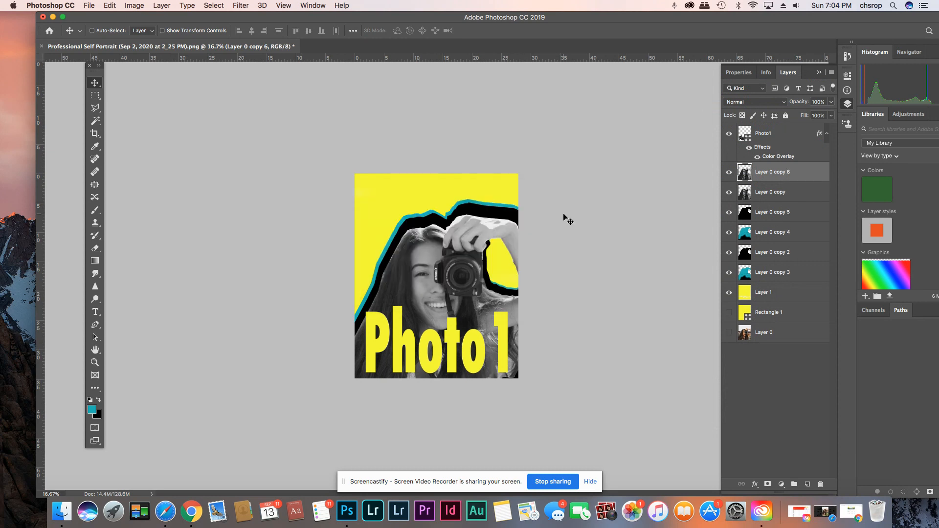
click(133, 6)
mouse_move(147, 32)
click(244, 42)
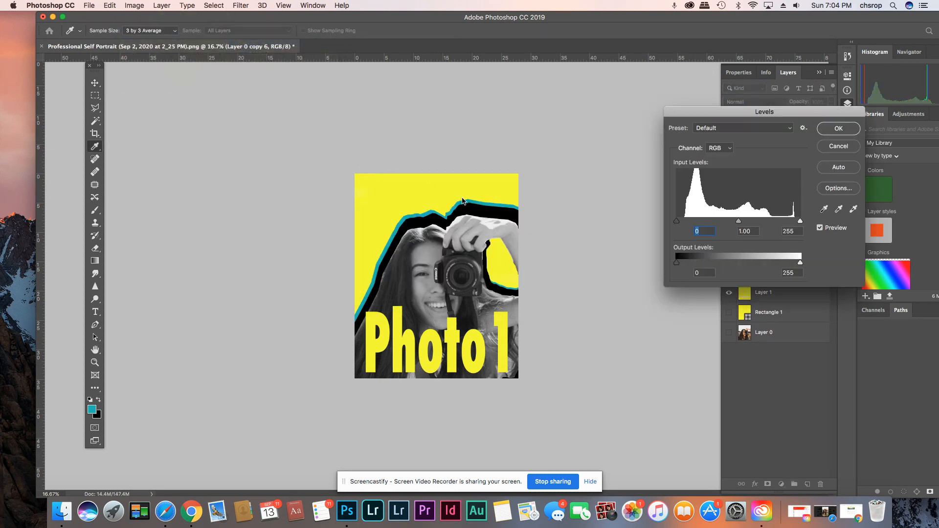
drag(739, 221, 636, 223)
drag(800, 222, 608, 220)
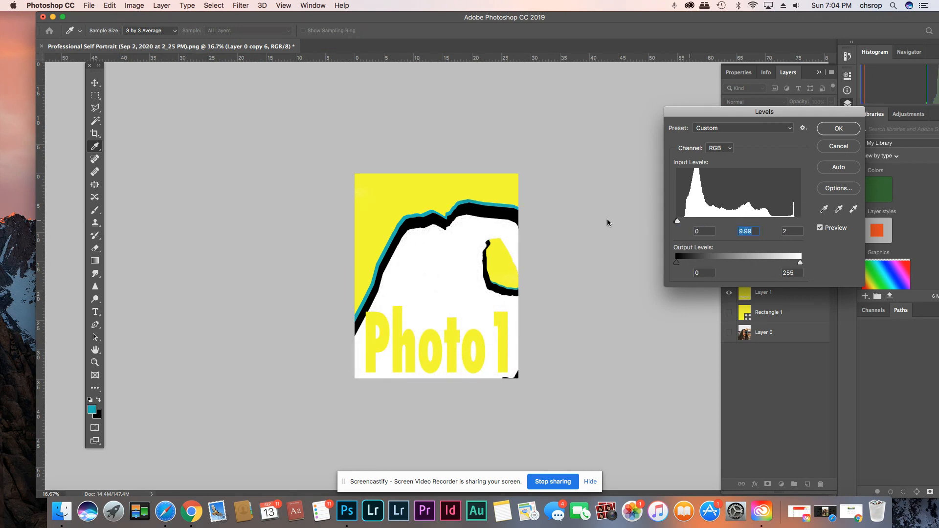
click(837, 129)
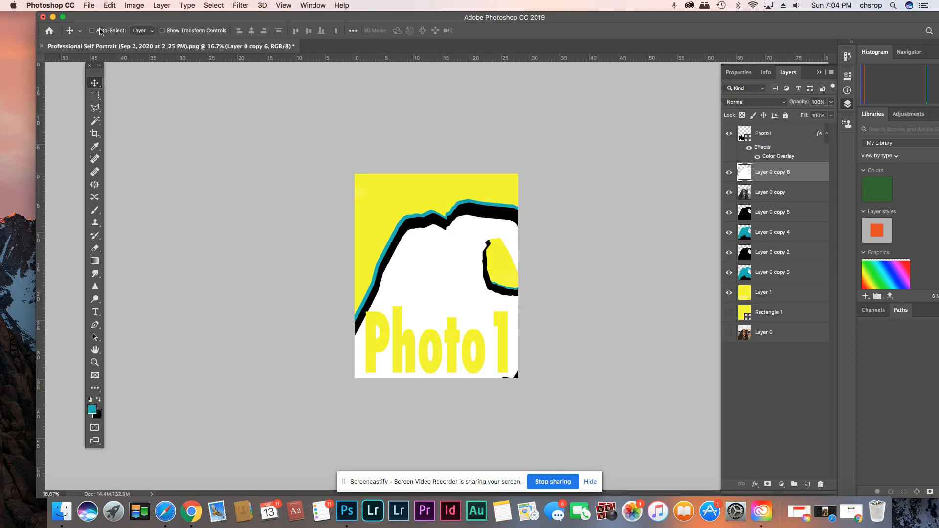
Enlarge the white silhouette to about 105% and place its layer directly beneath the black-and-white cutout.
click(109, 6)
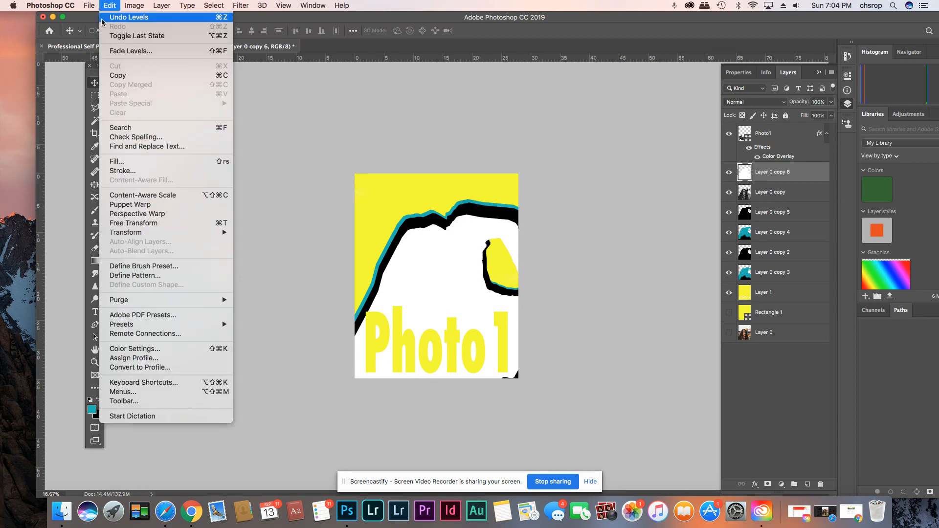
click(131, 224)
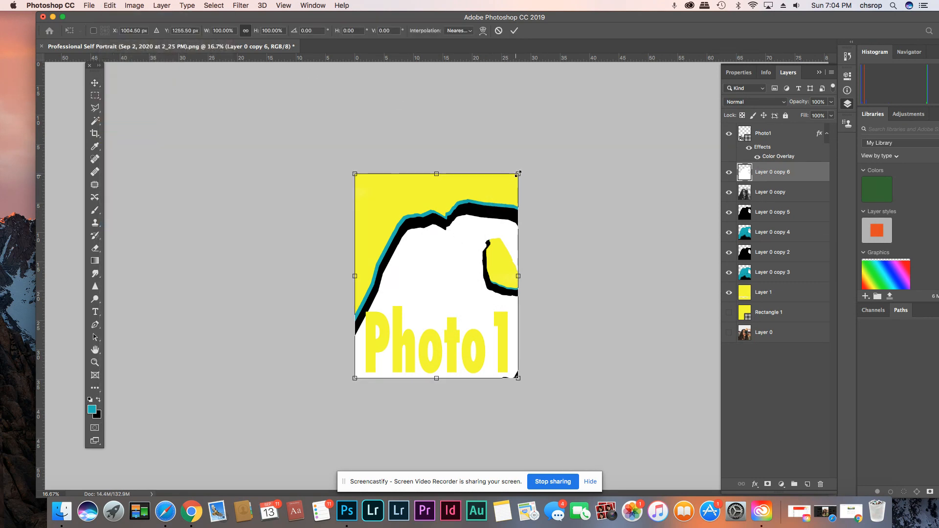
mouse_move(517, 175)
mouse_down()
mouse_move(533, 160)
mouse_move(525, 163)
mouse_up()
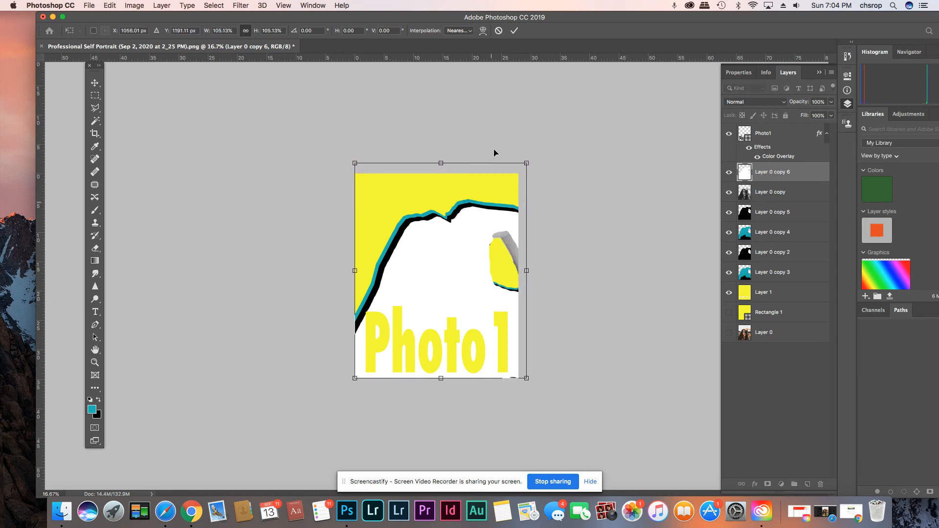
click(515, 31)
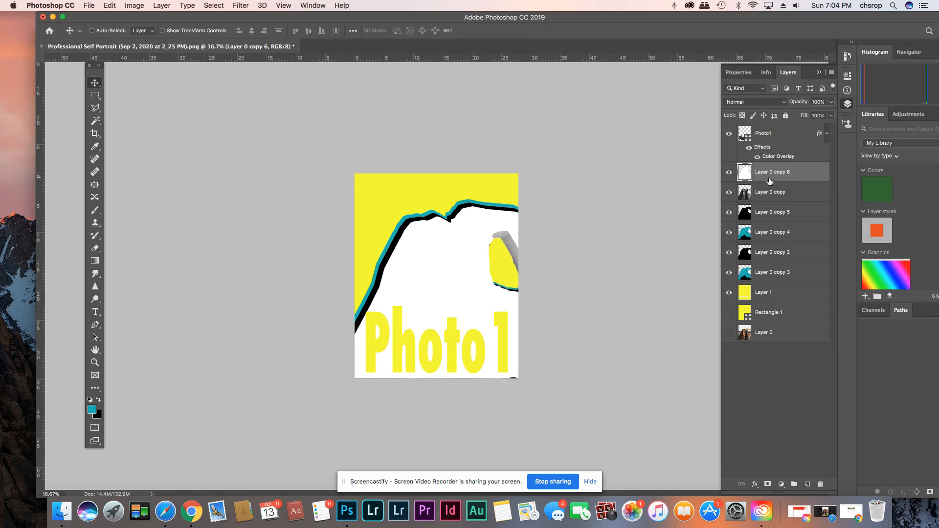
drag(771, 183, 763, 224)
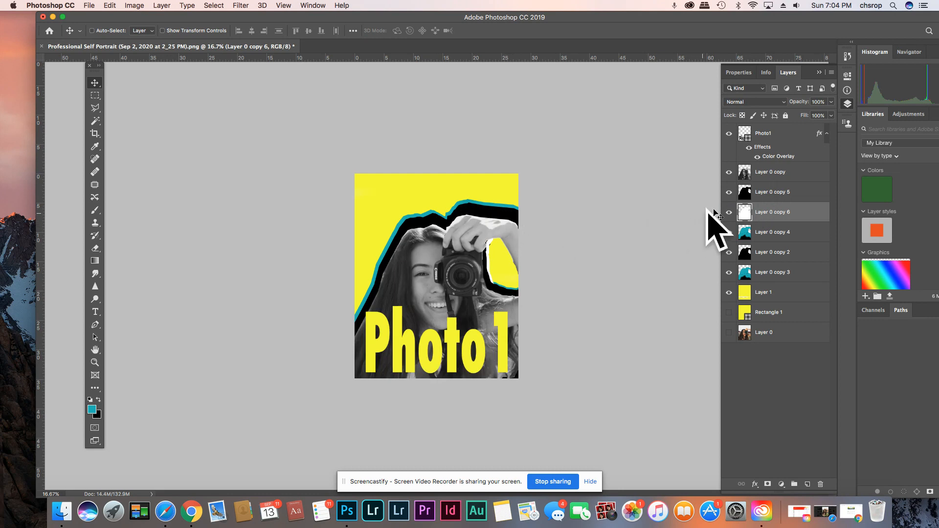
drag(751, 211, 751, 190)
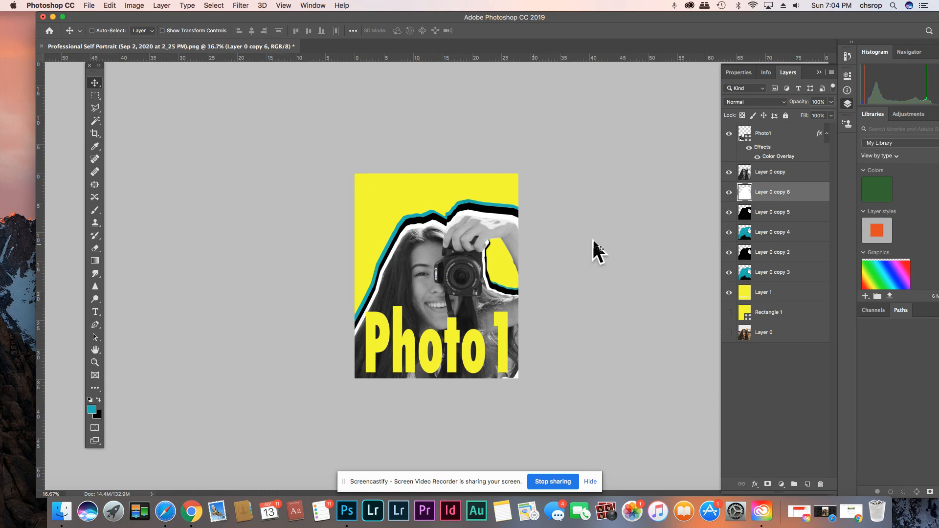
mouse_move(776, 240)
mouse_down()
mouse_move(781, 211)
mouse_move(788, 244)
mouse_up()
mouse_move(778, 300)
mouse_down()
mouse_move(779, 221)
mouse_move(786, 315)
mouse_up()
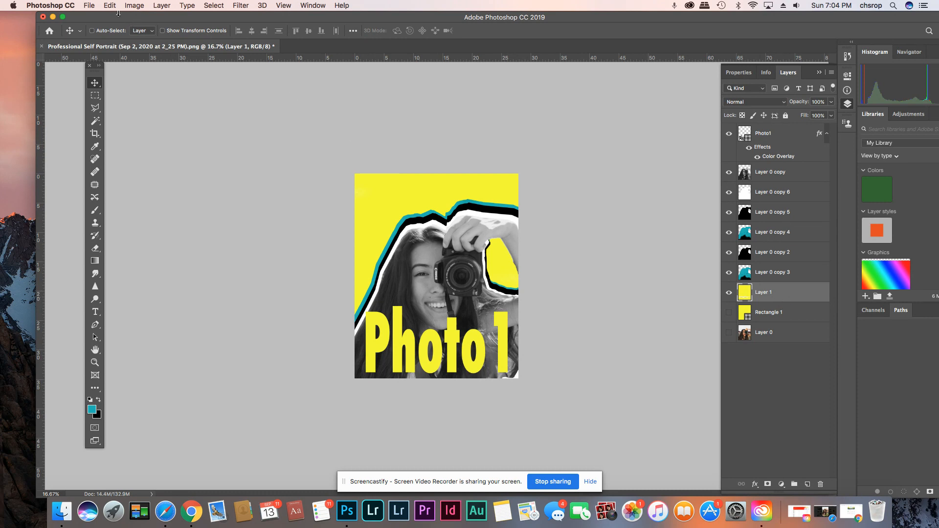
Export the cover as a JPG at 100% quality, keeping the 2009 x 2511 px size.
click(90, 6)
mouse_move(105, 132)
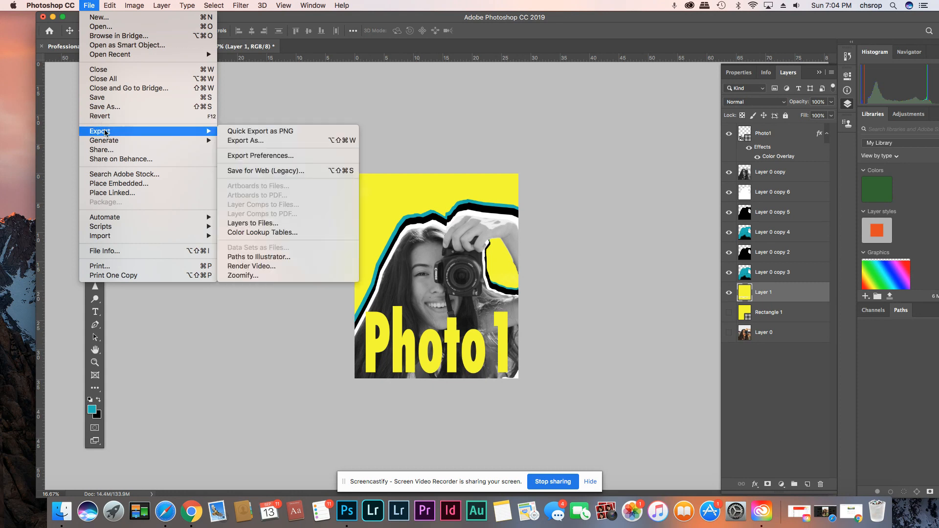
click(244, 142)
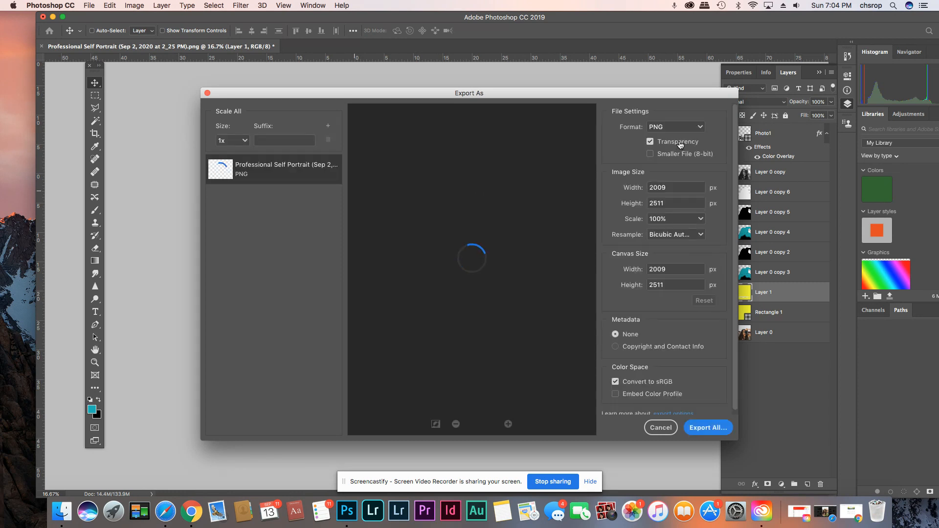
click(674, 128)
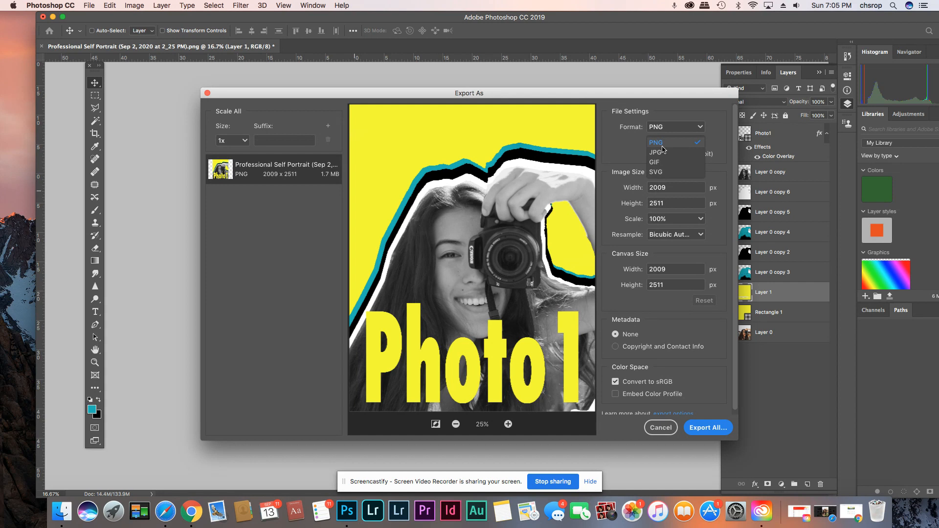
click(663, 152)
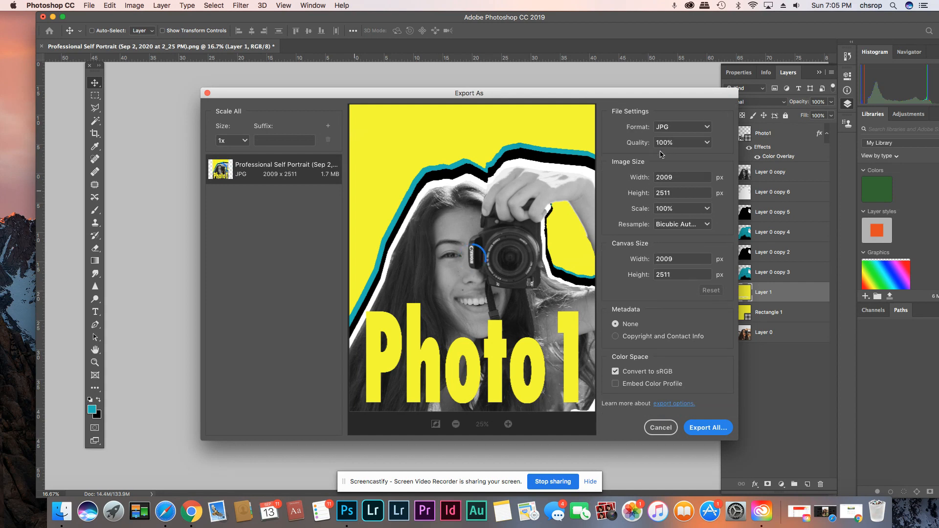
click(713, 435)
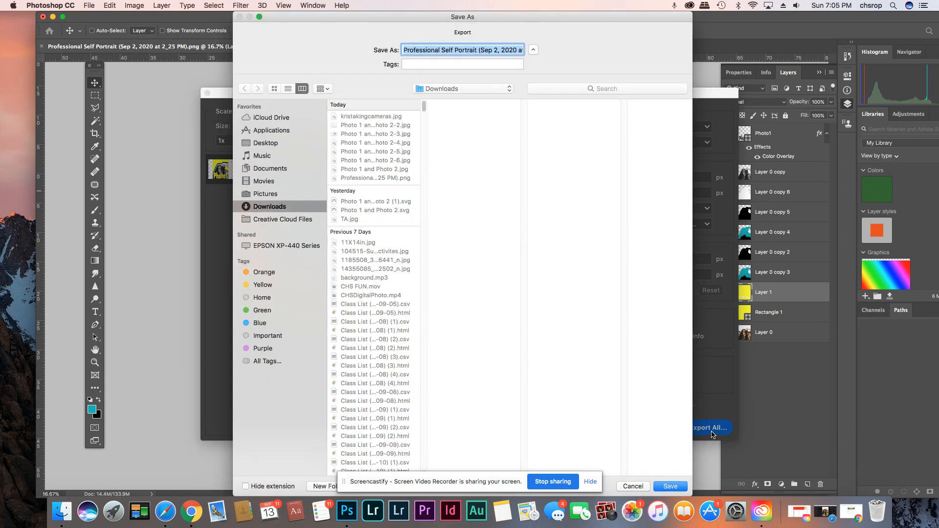
Name the exported JPG CreativeSelfPortrait and save it in the Downloads folder.
click(403, 51)
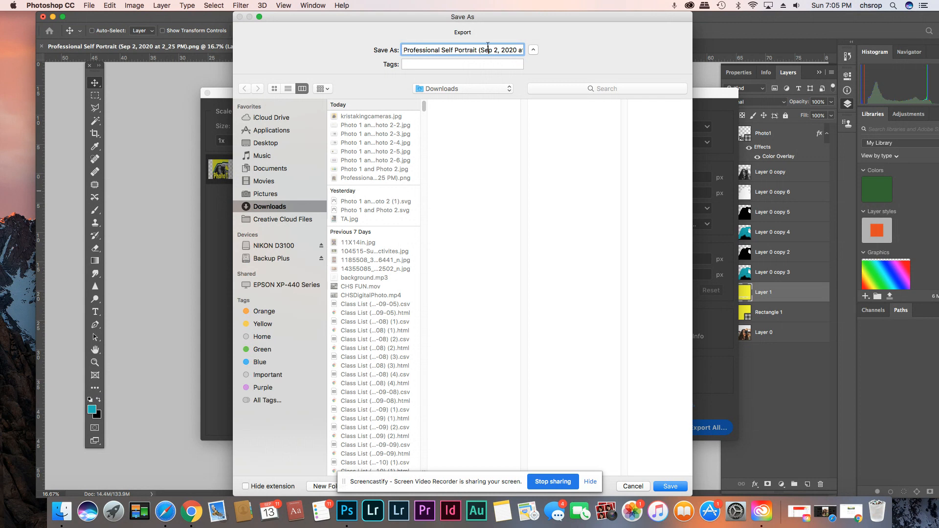
drag(518, 50, 488, 49)
key(BackSpace)
key(BackSpace)
key(BackSpace)
key(BackSpace)
key(BackSpace)
key(BackSpace)
key(BackSpace)
key(BackSpace)
key(BackSpace)
key(BackSpace)
key(BackSpace)
key(BackSpace)
key(BackSpace)
key(BackSpace)
key(BackSpace)
key(BackSpace)
key(BackSpace)
key(BackSpace)
key(BackSpace)
key(BackSpace)
key(BackSpace)
key(BackSpace)
key(BackSpace)
key(BackSpace)
key(BackSpace)
key(BackSpace)
key(BackSpace)
key(BackSpace)
key(BackSpace)
key(BackSpace)
key(BackSpace)
key(BackSpace)
key(BackSpace)
key(BackSpace)
key(BackSpace)
key(BackSpace)
key(BackSpace)
key(BackSpace)
key(BackSpace)
key(BackSpace)
key(BackSpace)
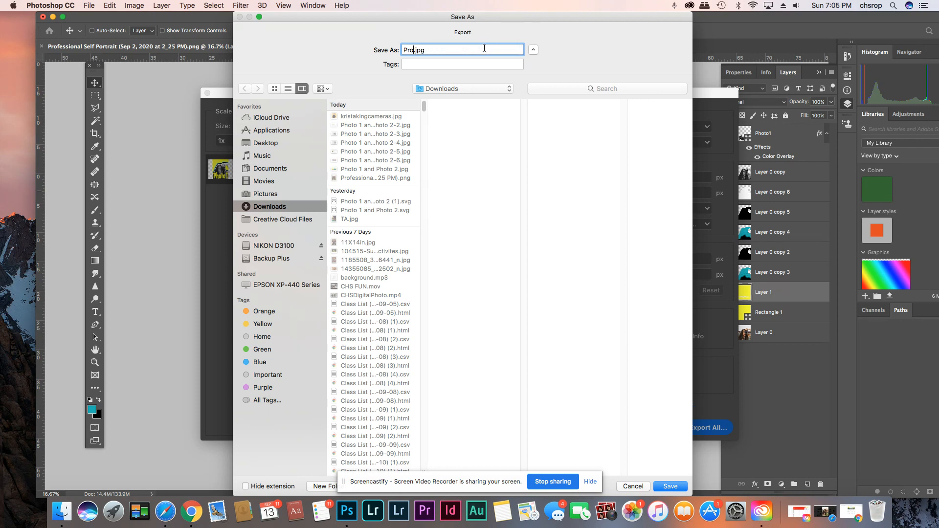
text(CreativeSelfPortrait)
click(670, 486)
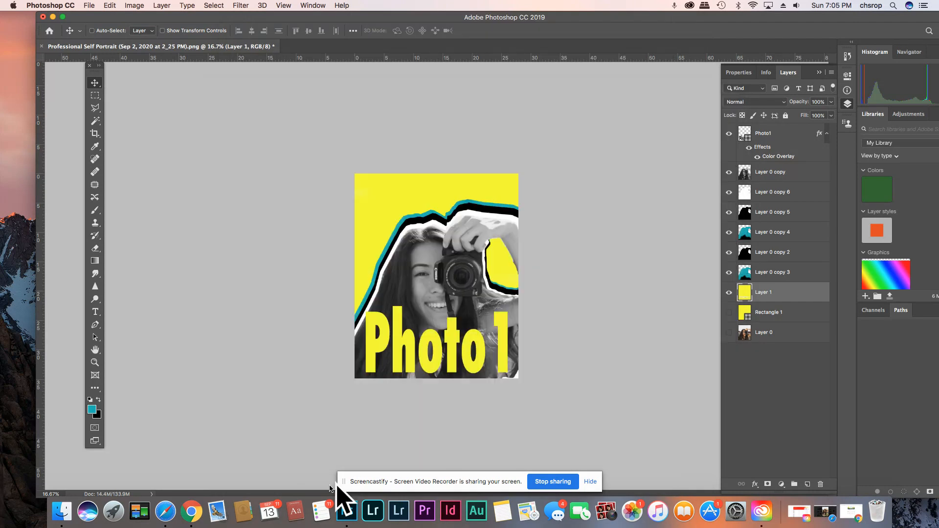
Switch to Finder and open CreativeSelfPortrait.jpg from the Downloads folder in Preview to check the exported cover.
click(57, 518)
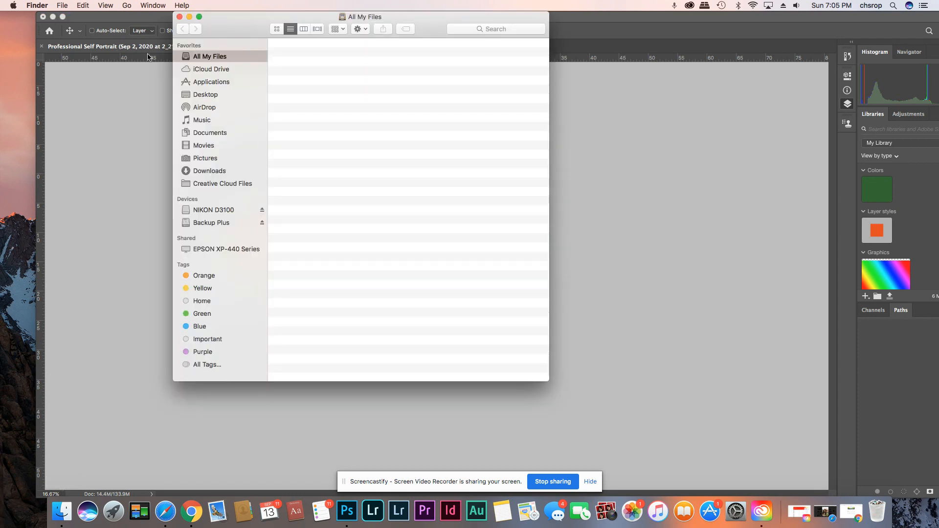
click(198, 95)
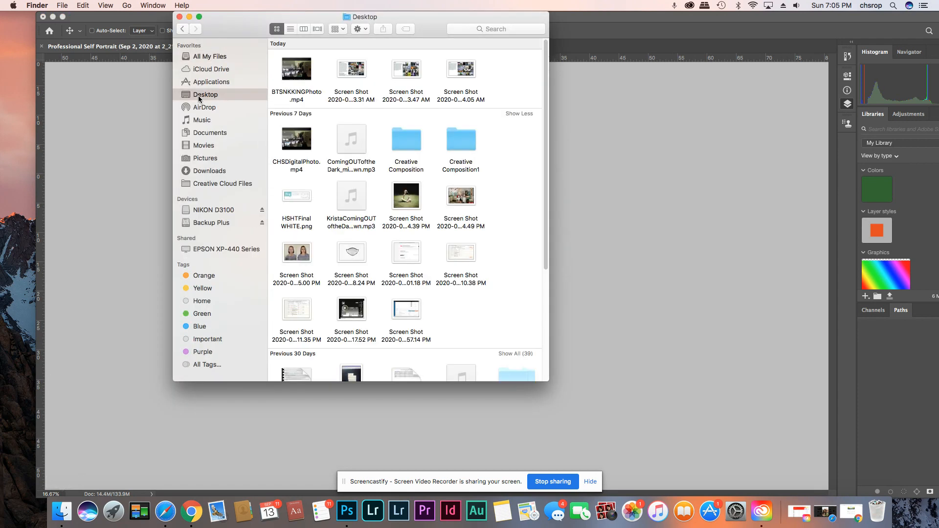
scroll(323, 154, down, 1)
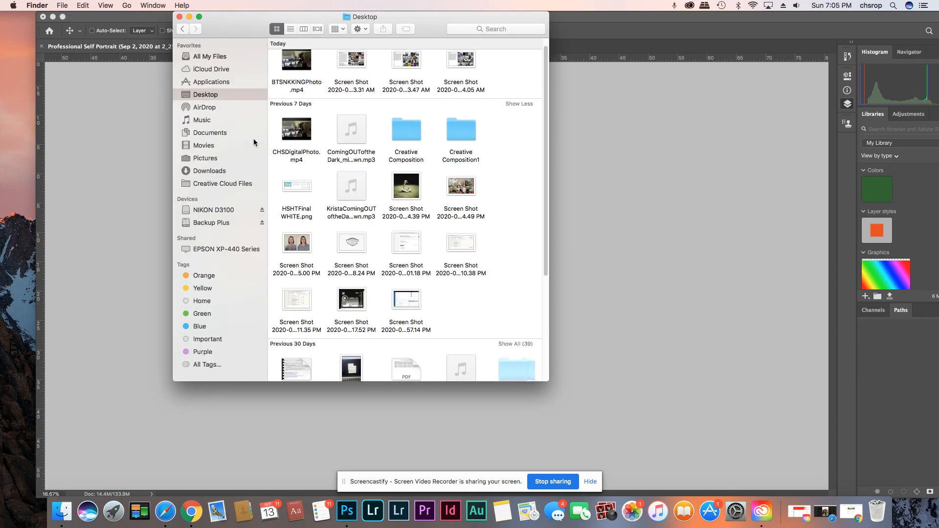
click(213, 172)
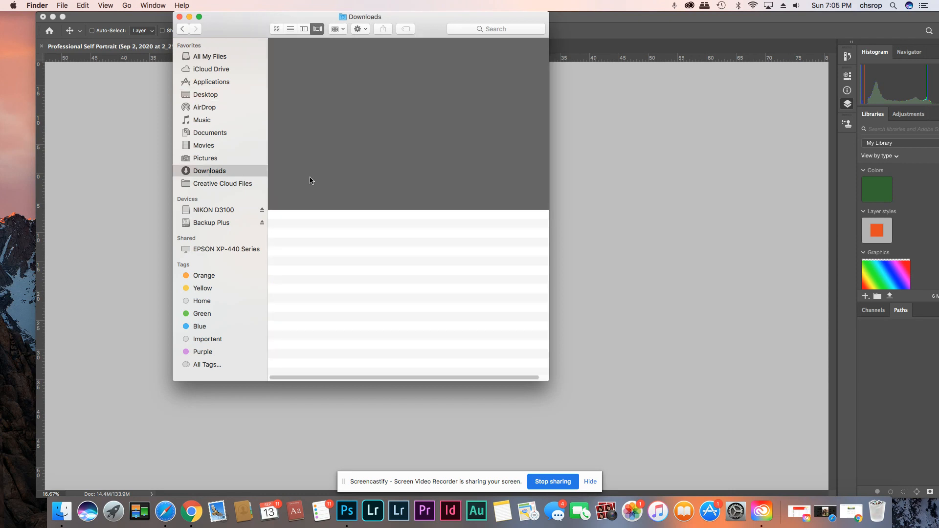
click(313, 230)
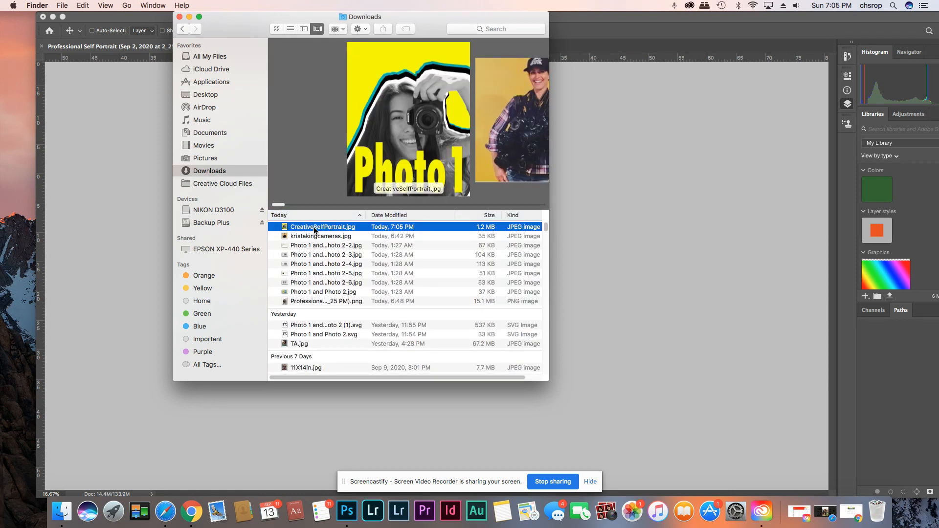
double_click(314, 229)
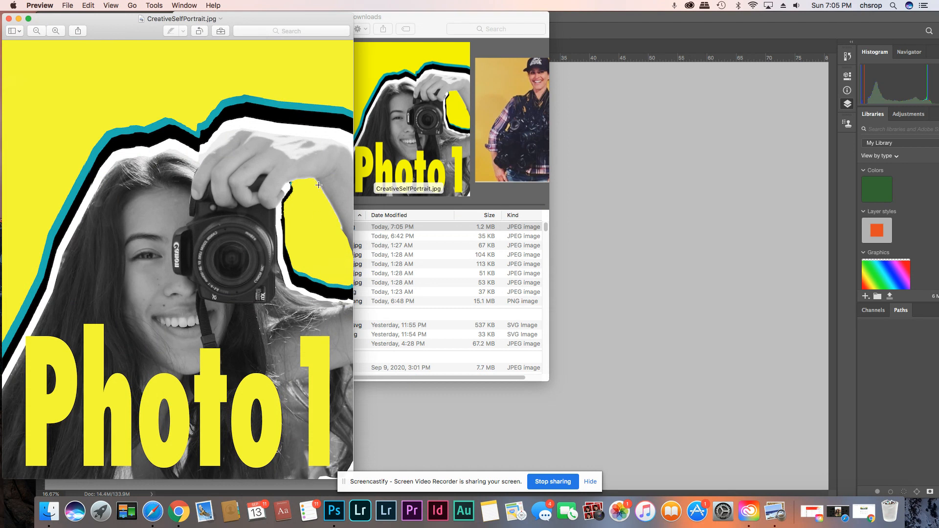
drag(274, 24, 356, 30)
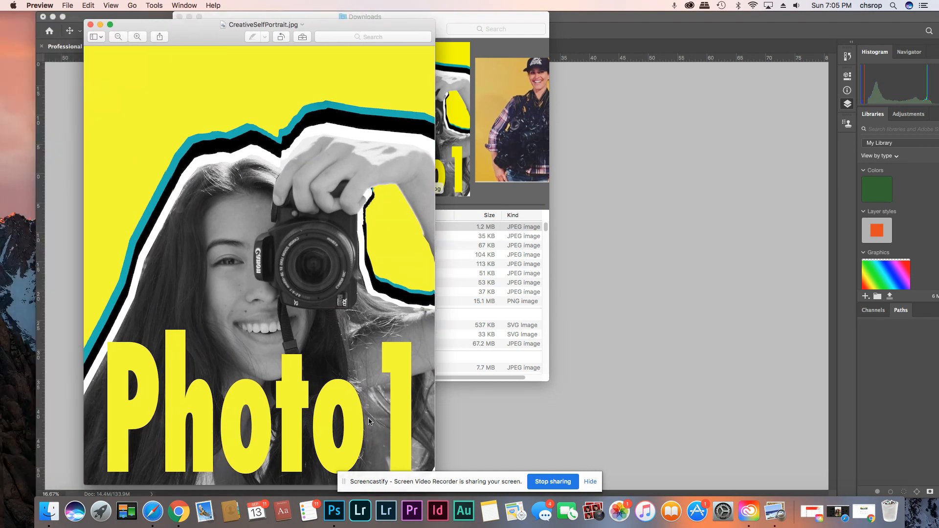